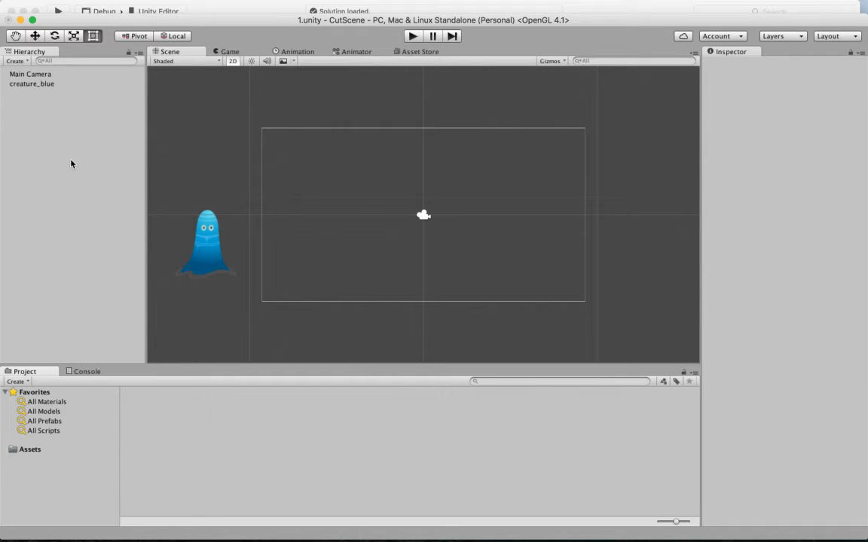
Show the project's Assets folder and add a UI Text object to the scene
{"action": "left_click", "coordinate": [207, 264]}
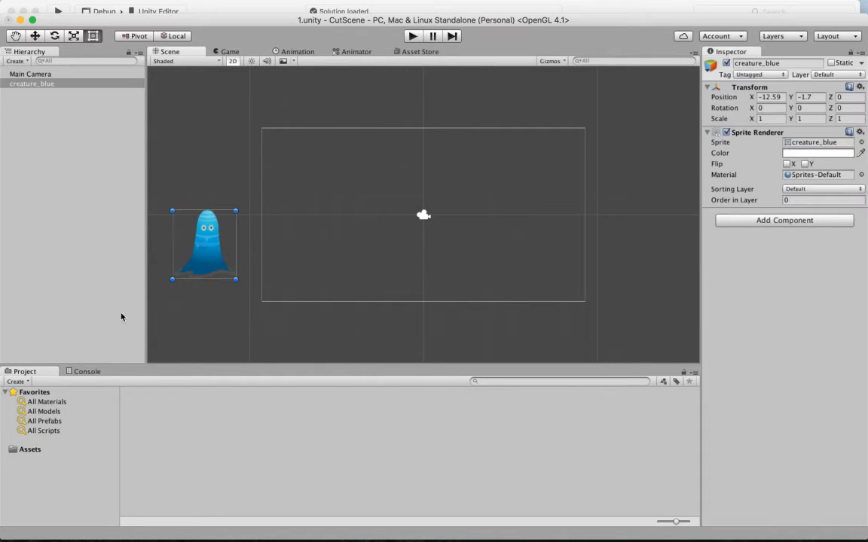
{"action": "left_click", "coordinate": [51, 451]}
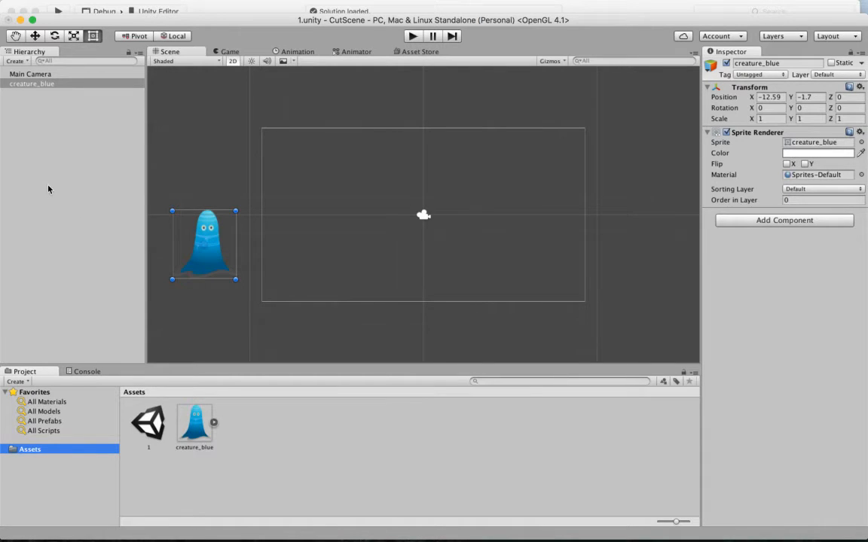
{"action": "right_click", "coordinate": [29, 101]}
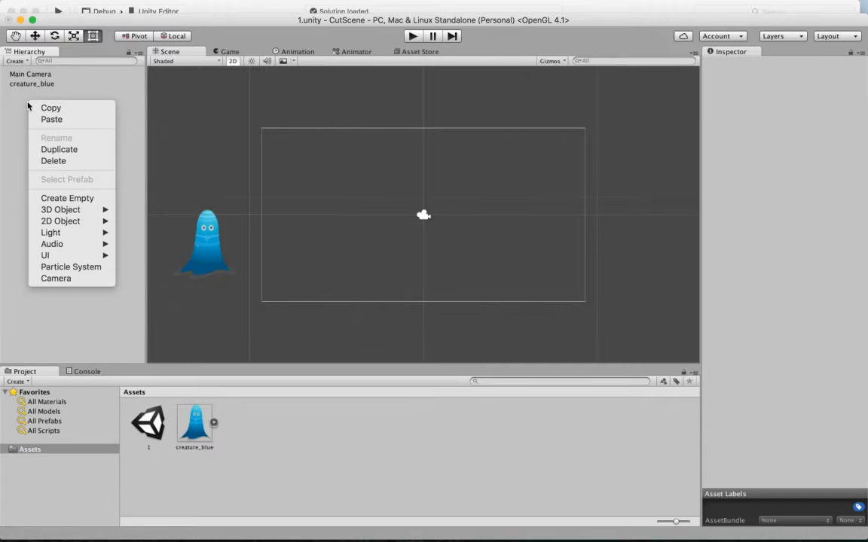
{"action": "mouse_move", "coordinate": [73, 255]}
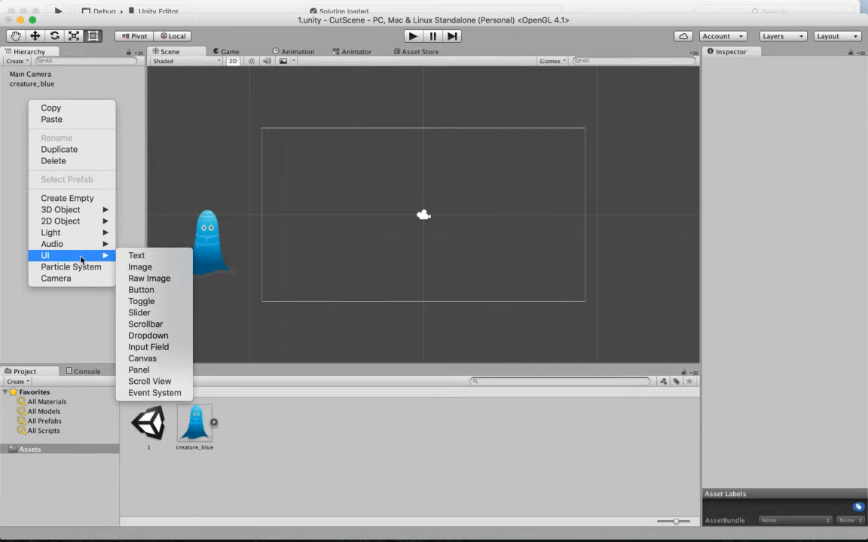
{"action": "left_click", "coordinate": [129, 254]}
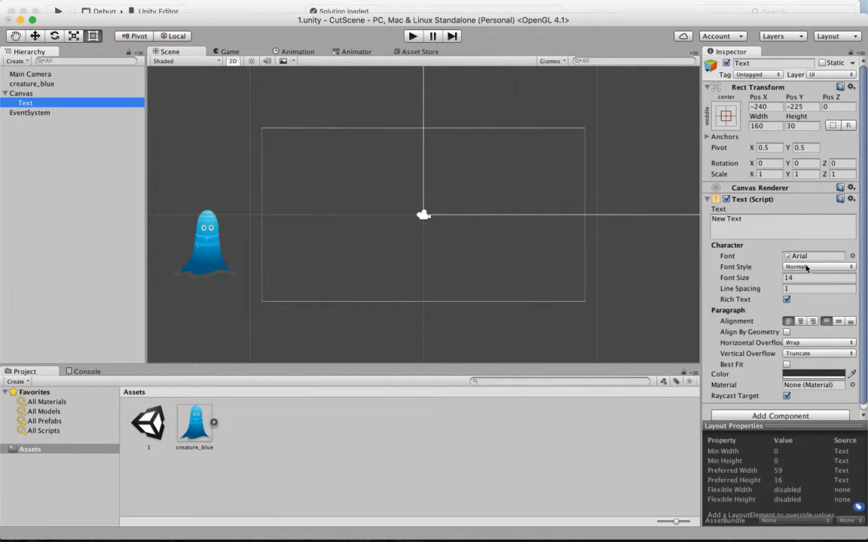
Set the Canvas render mode to Screen Space - Camera with Main Camera, and its UI scale mode to Scale With Screen Size
{"action": "left_click", "coordinate": [129, 94]}
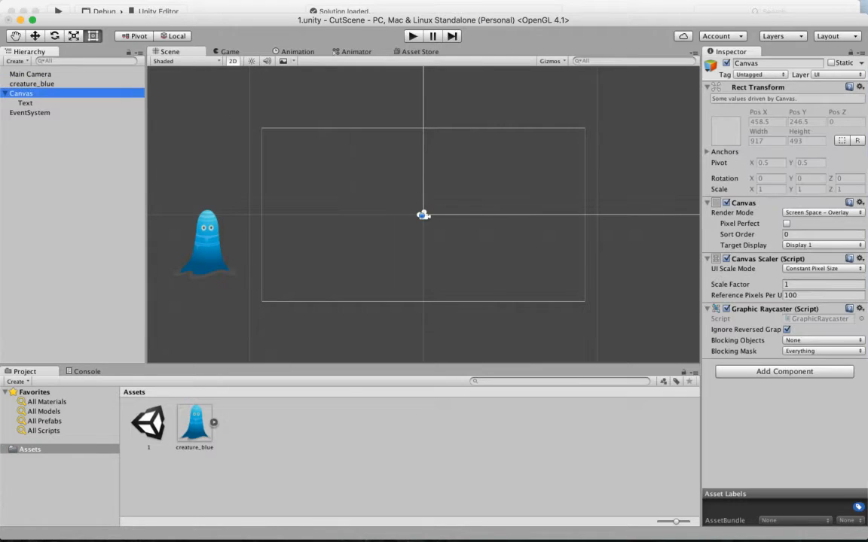
{"action": "left_click", "coordinate": [802, 213]}
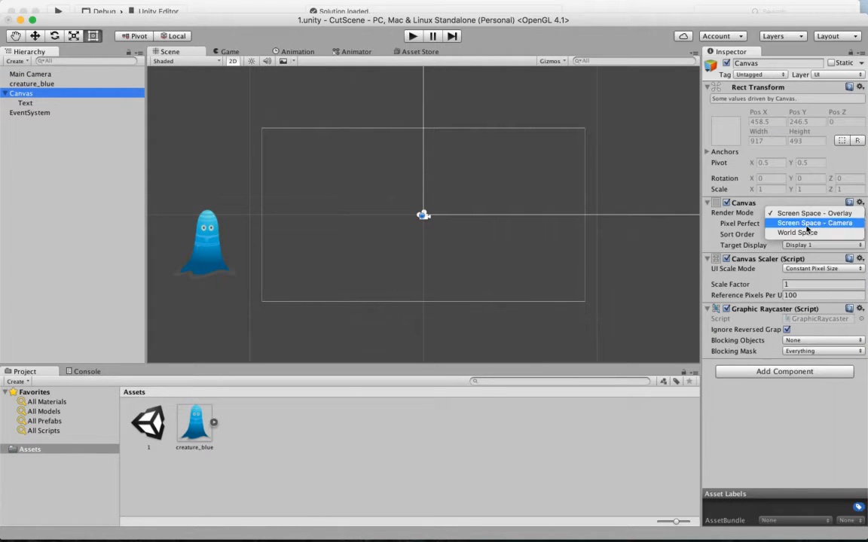
{"action": "left_click", "coordinate": [806, 224]}
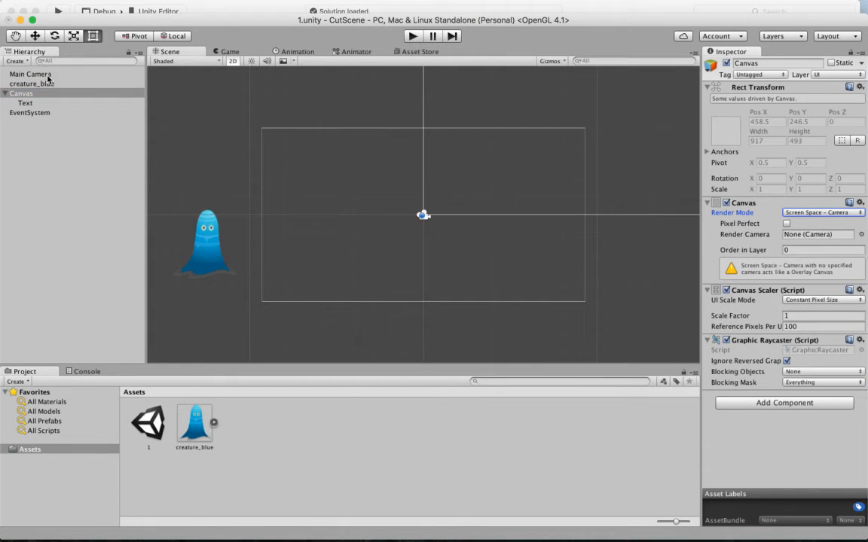
{"action": "left_click_drag", "start_coordinate": [30, 74], "coordinate": [787, 238]}
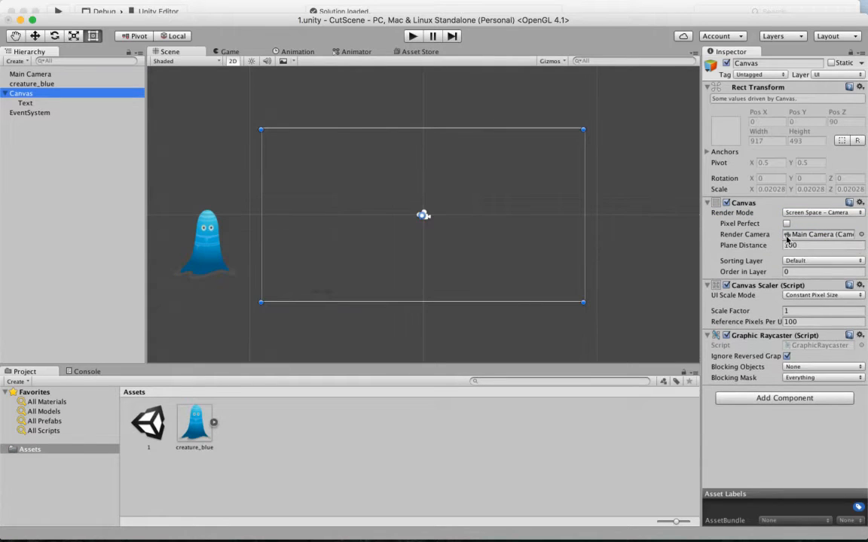
{"action": "left_click", "coordinate": [795, 295]}
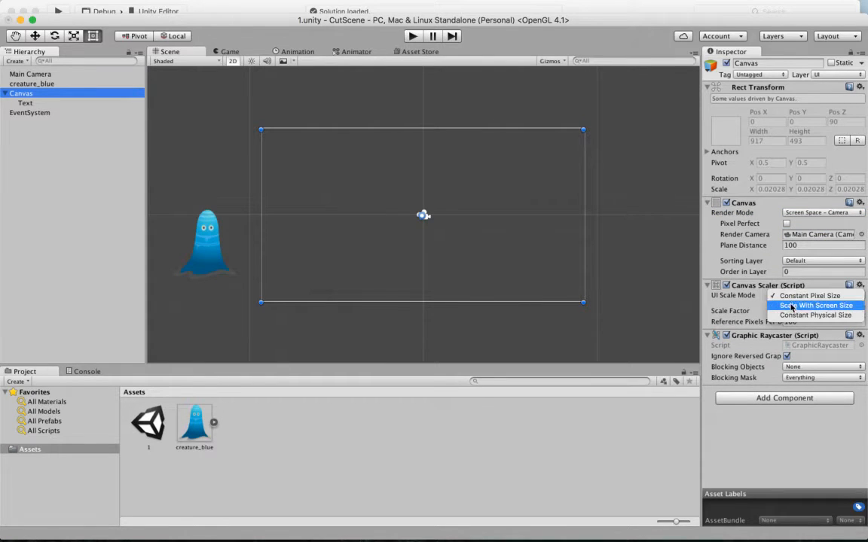
{"action": "left_click", "coordinate": [791, 305]}
Change the Text object's wording to "And the story continues..." and move it to the upper-left corner of the canvas
{"action": "left_click", "coordinate": [111, 102]}
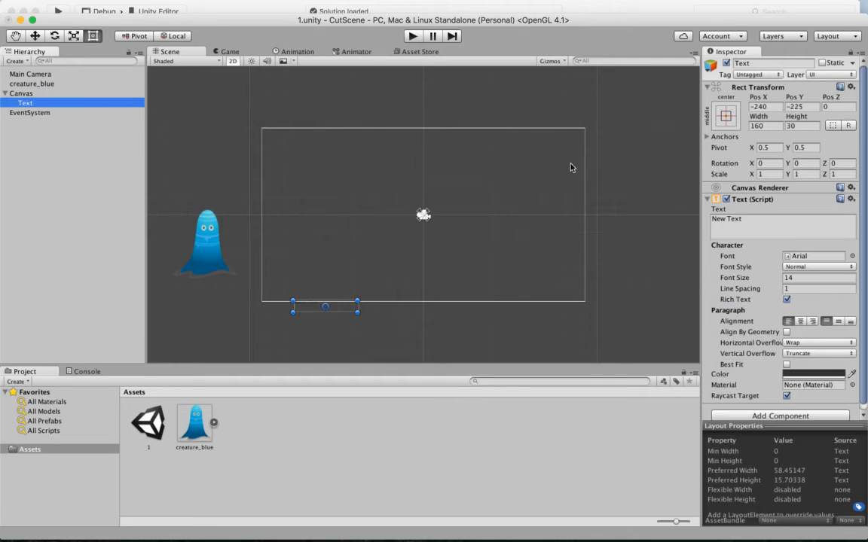
{"action": "left_click", "coordinate": [736, 217]}
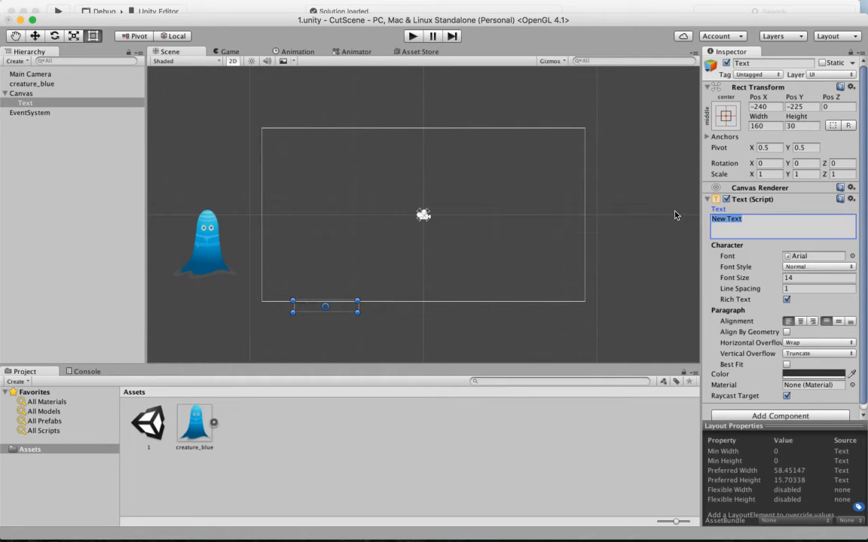
{"action": "type", "text": "And the story cont"}
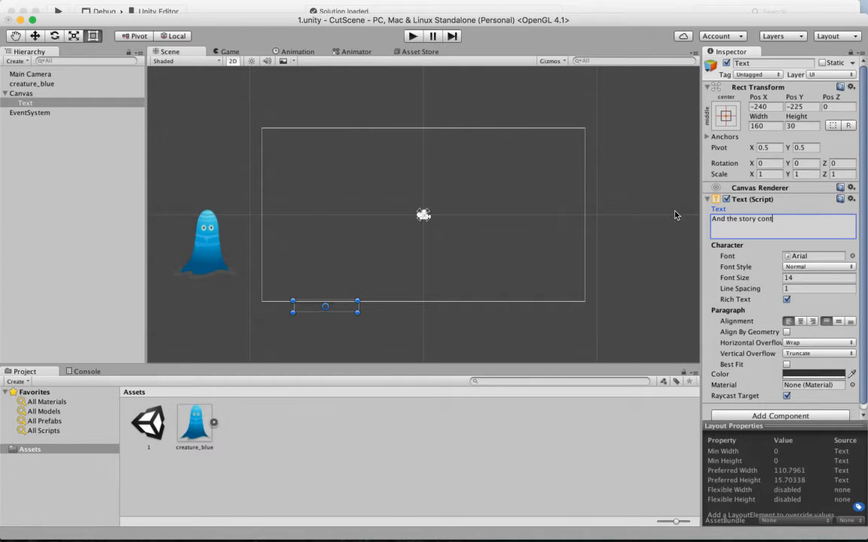
{"action": "type", "text": "inues..."}
{"action": "left_click_drag", "start_coordinate": [348, 305], "coordinate": [330, 137]}
Change the Main Camera's background color to light gray and check the text in the Game view
{"action": "left_click", "coordinate": [31, 74]}
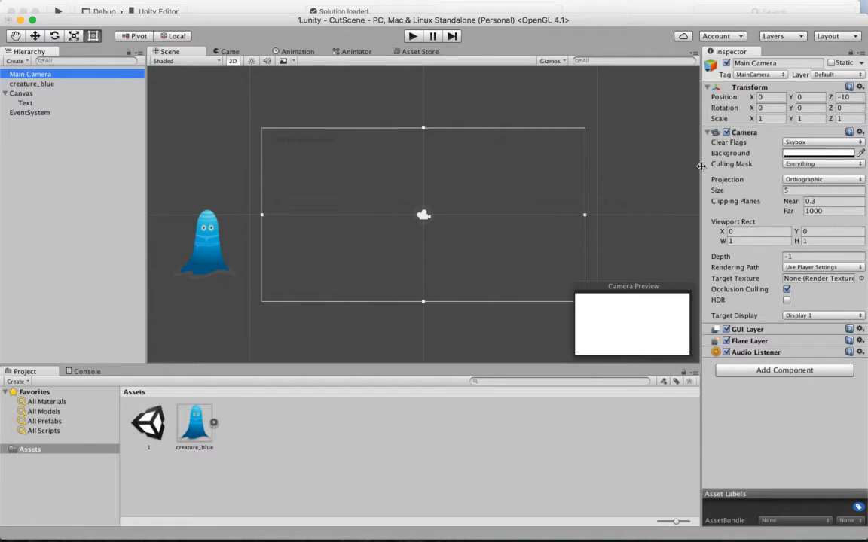
{"action": "left_click", "coordinate": [818, 153]}
{"action": "mouse_move", "coordinate": [22, 75]}
{"action": "left_mouse_down"}
{"action": "mouse_move", "coordinate": [28, 93]}
{"action": "mouse_move", "coordinate": [21, 88]}
{"action": "left_mouse_up"}
{"action": "left_click", "coordinate": [7, 18]}
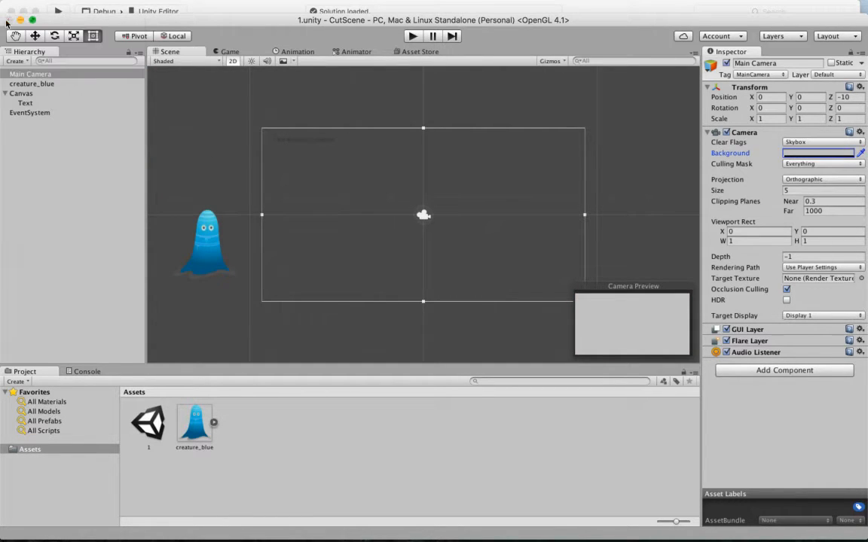
{"action": "left_click", "coordinate": [207, 49]}
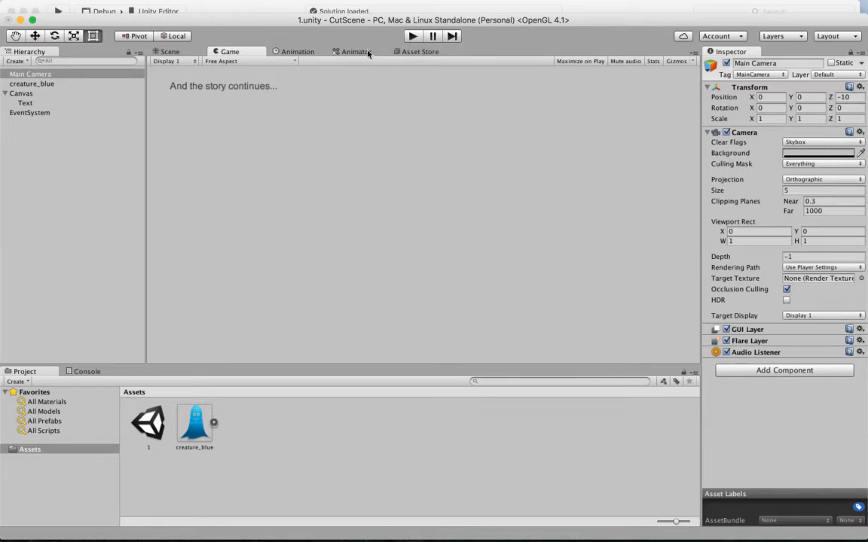
{"action": "left_click", "coordinate": [167, 51]}
Select the blue creature sprite in the scene and show the Animation view for it
{"action": "left_click", "coordinate": [213, 264]}
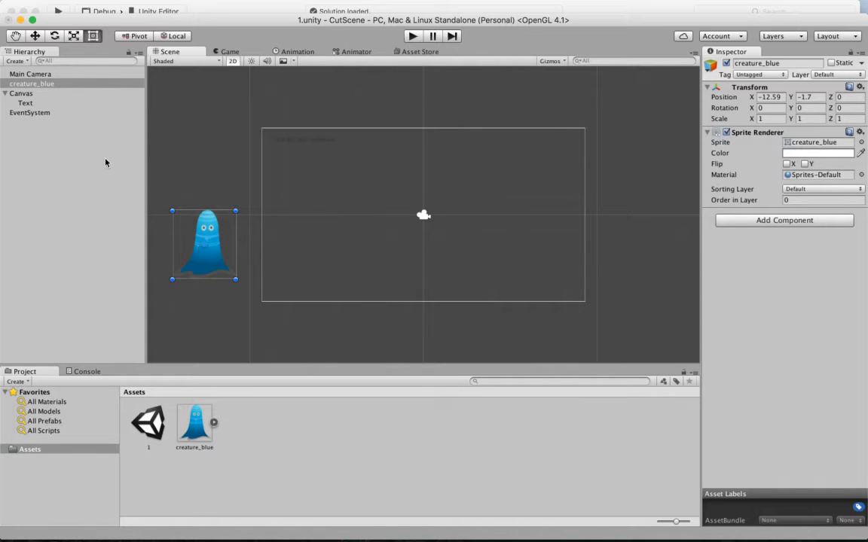
{"action": "left_click", "coordinate": [271, 51]}
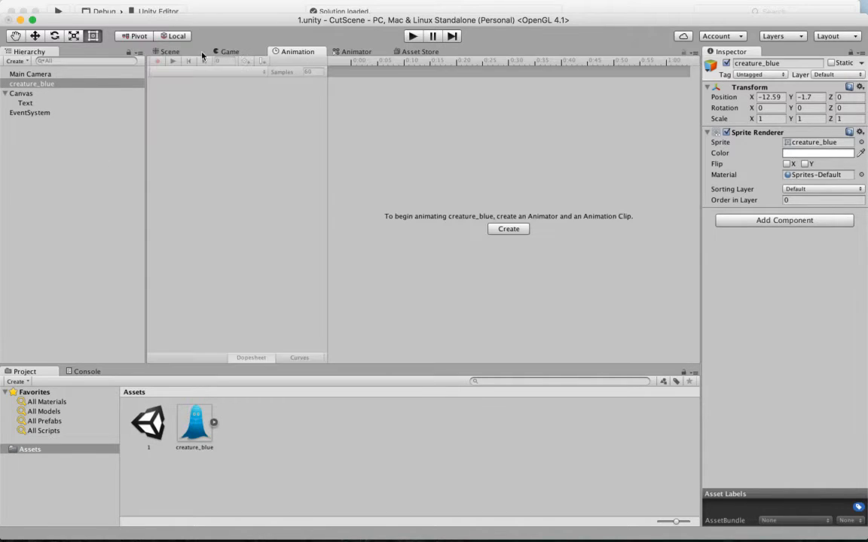
{"action": "left_click", "coordinate": [150, 50]}
{"action": "left_click", "coordinate": [300, 53]}
{"action": "left_click", "coordinate": [153, 52]}
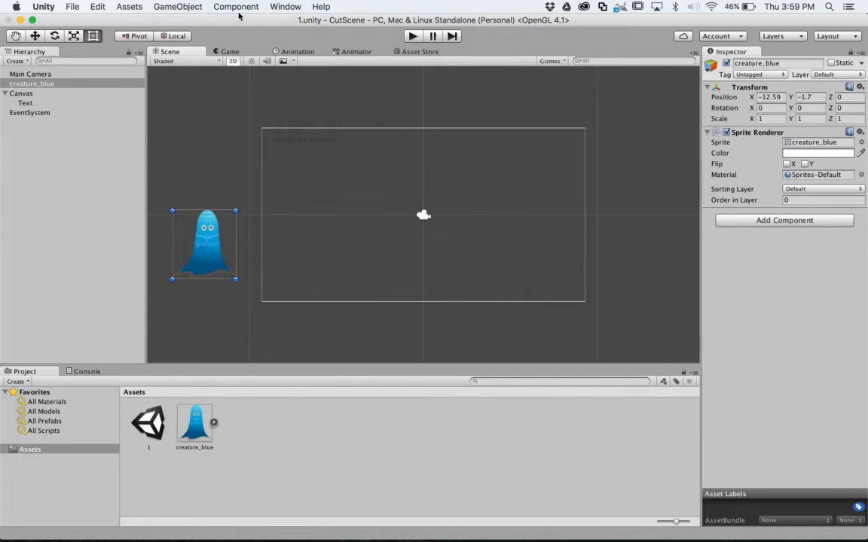
{"action": "left_click", "coordinate": [278, 8]}
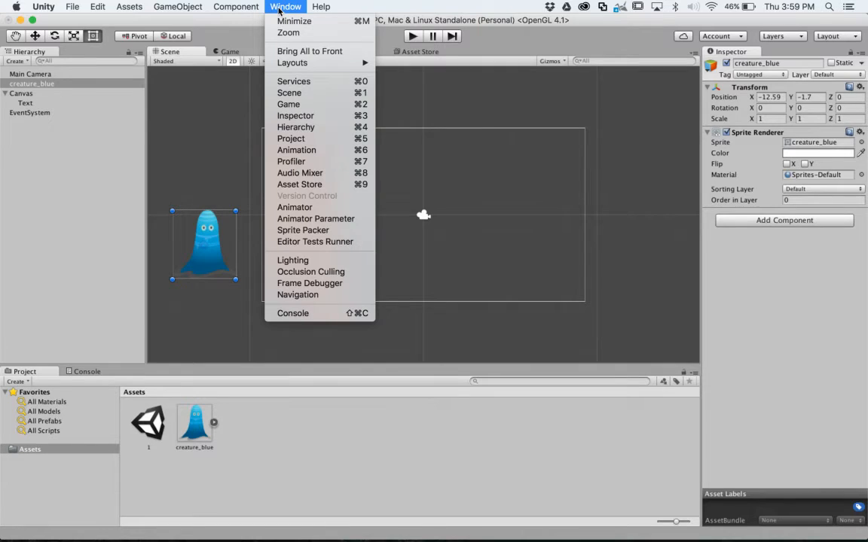
{"action": "left_click", "coordinate": [215, 26]}
{"action": "left_click", "coordinate": [284, 52]}
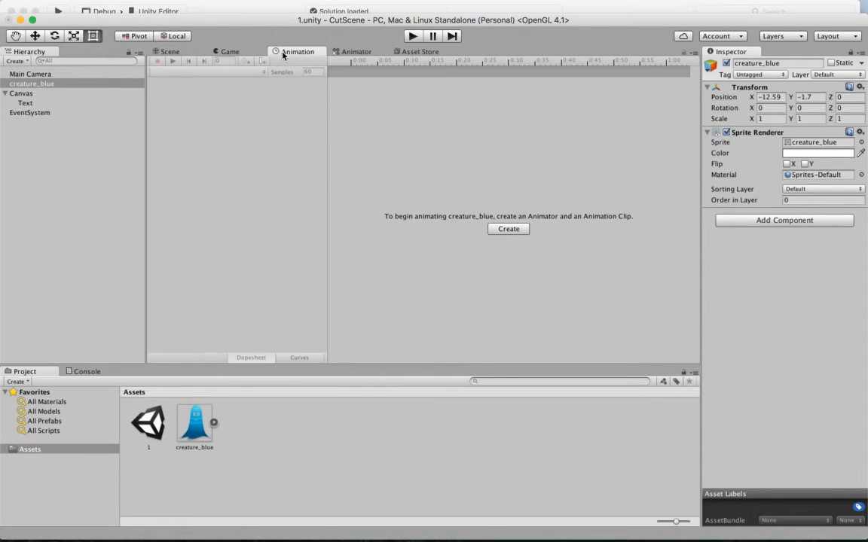
Create an animation clip named PlayerAnimation for creature_blue and save it in the Assets folder
{"action": "left_click", "coordinate": [54, 84]}
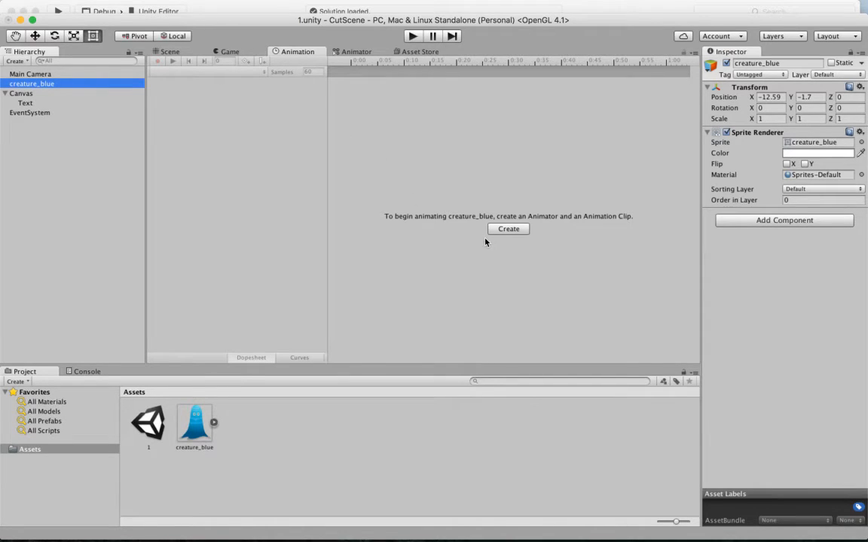
{"action": "left_click", "coordinate": [520, 231]}
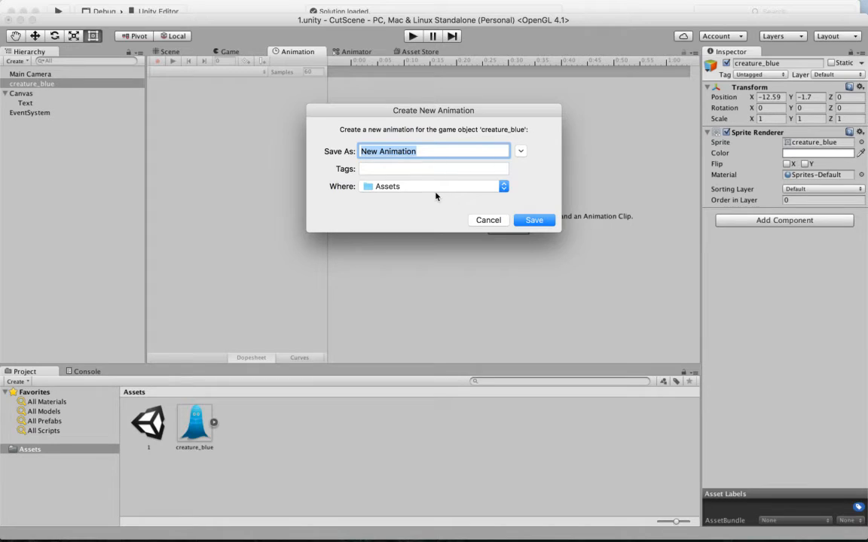
{"action": "type", "text": "PlayerAni"}
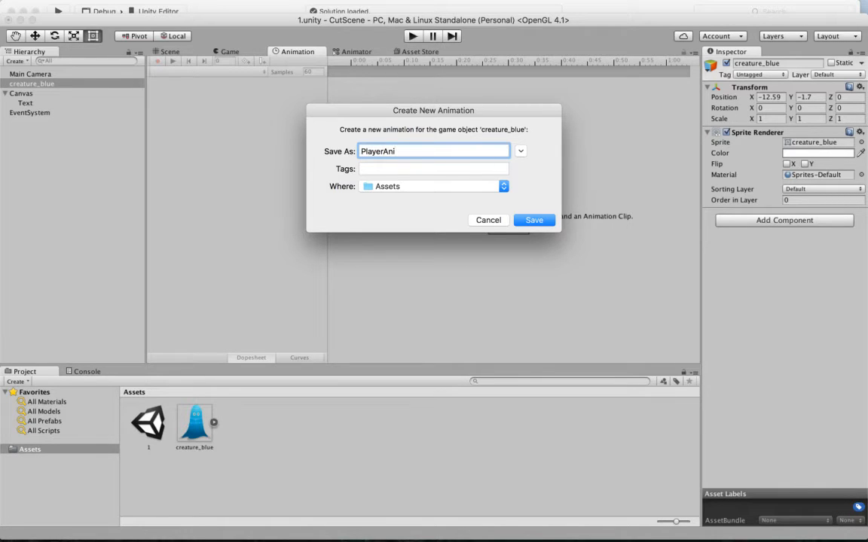
{"action": "type", "text": "mation"}
{"action": "key", "text": "Return"}
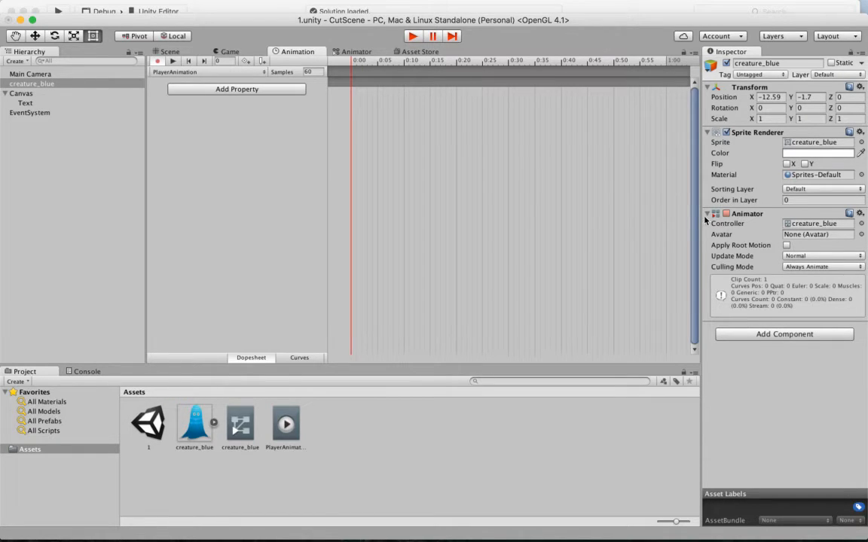
Add the creature's Transform Position property to the PlayerAnimation clip
{"action": "left_click", "coordinate": [219, 90]}
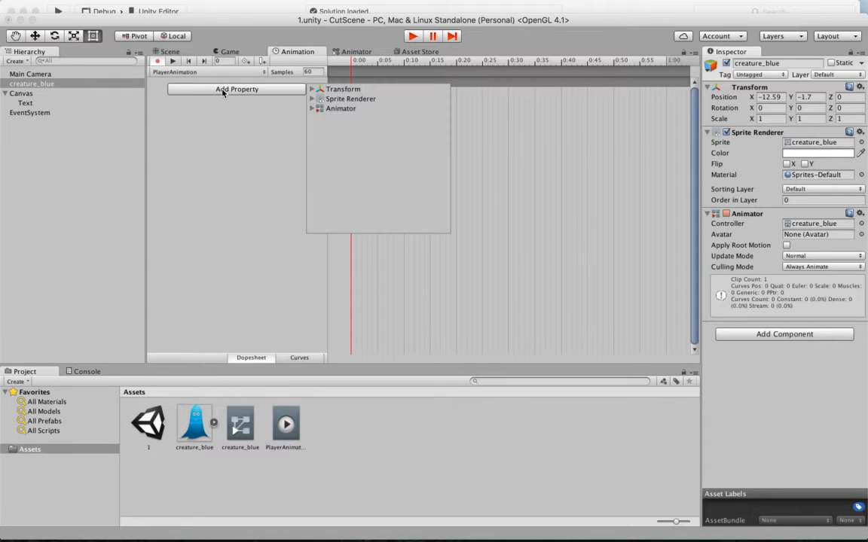
{"action": "left_click", "coordinate": [312, 89]}
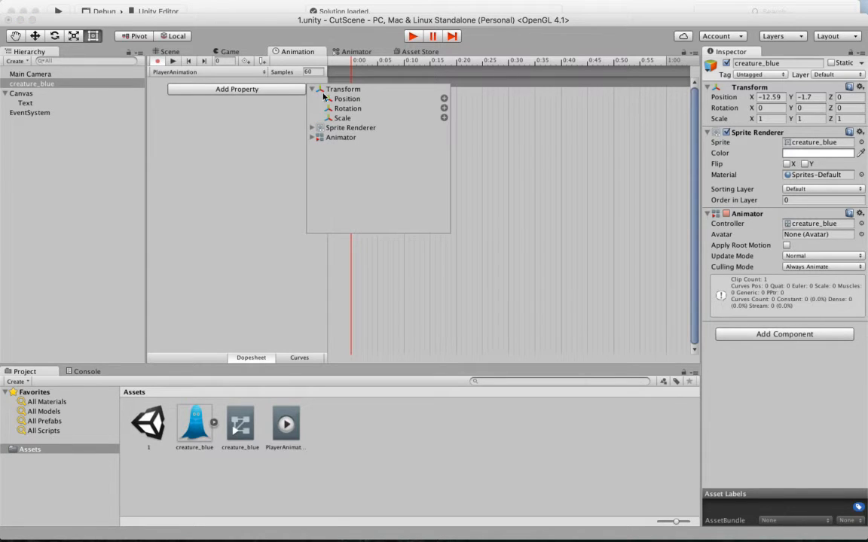
{"action": "left_click", "coordinate": [444, 99]}
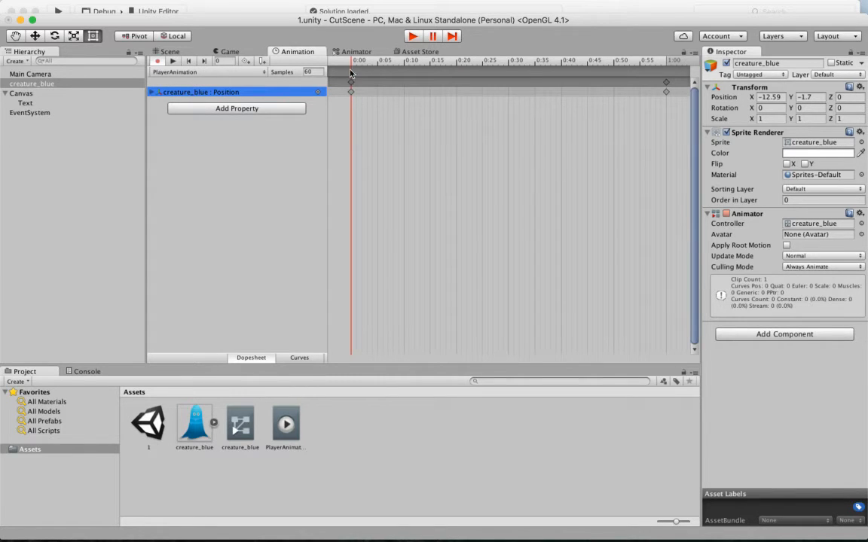
At frame 60 of the clip, move the creature past the camera frame's right edge to about X 12.95, Y -2.36
{"action": "left_click_drag", "start_coordinate": [351, 61], "coordinate": [667, 66]}
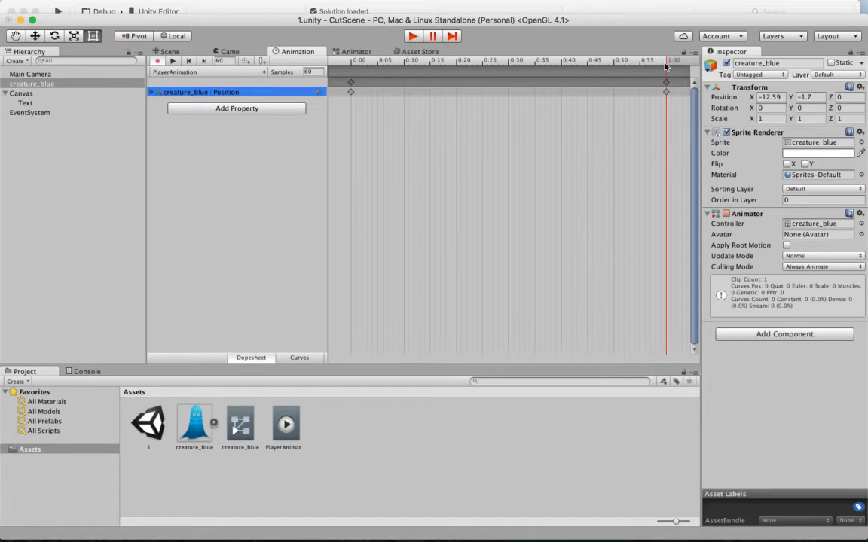
{"action": "left_click", "coordinate": [170, 52]}
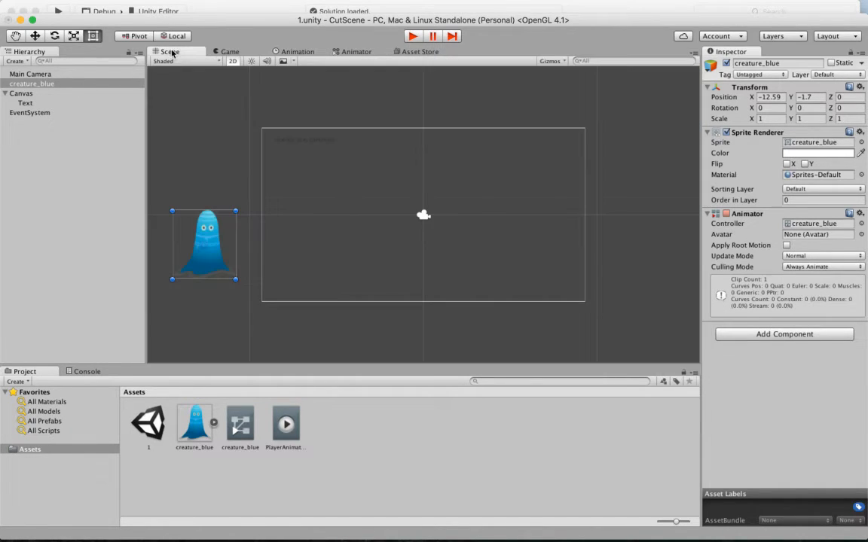
{"action": "left_click_drag", "start_coordinate": [213, 258], "coordinate": [671, 274]}
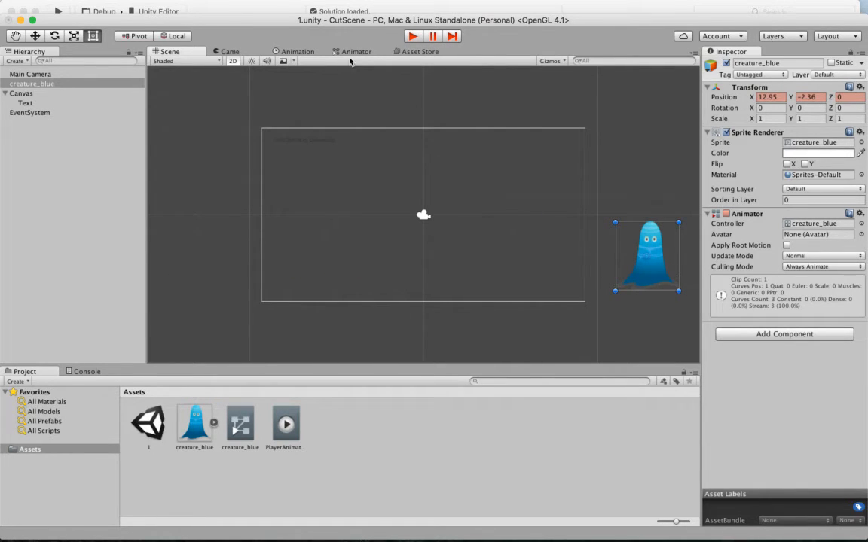
Return the animation playhead to frame 0 and view the creature's starting position in the scene
{"action": "left_click", "coordinate": [297, 52]}
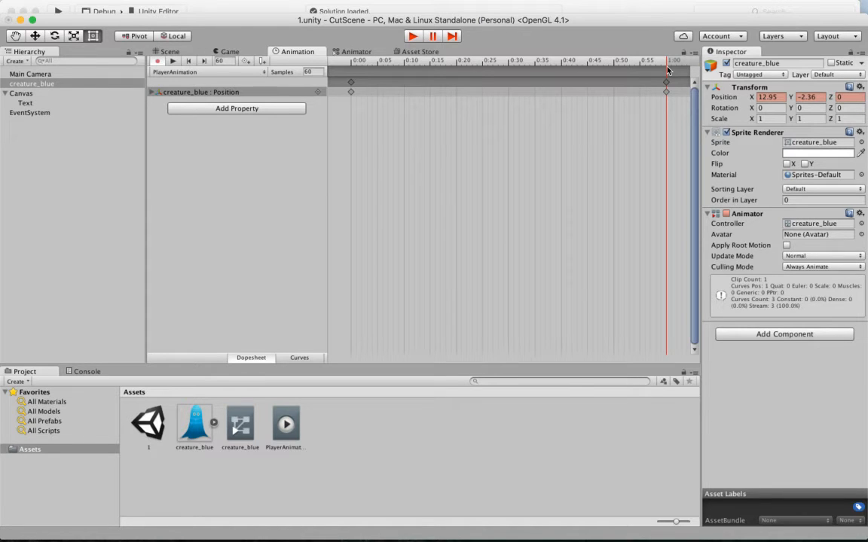
{"action": "left_click_drag", "start_coordinate": [667, 66], "coordinate": [331, 66]}
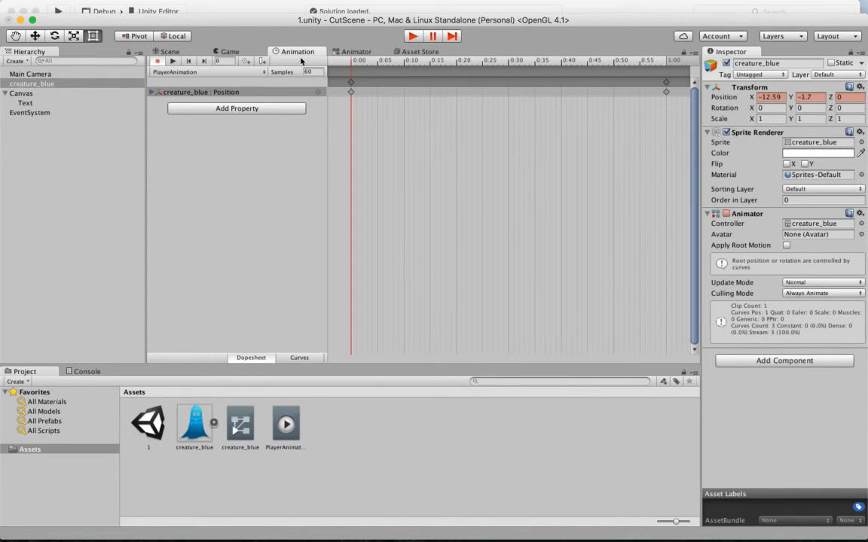
{"action": "left_click", "coordinate": [156, 50]}
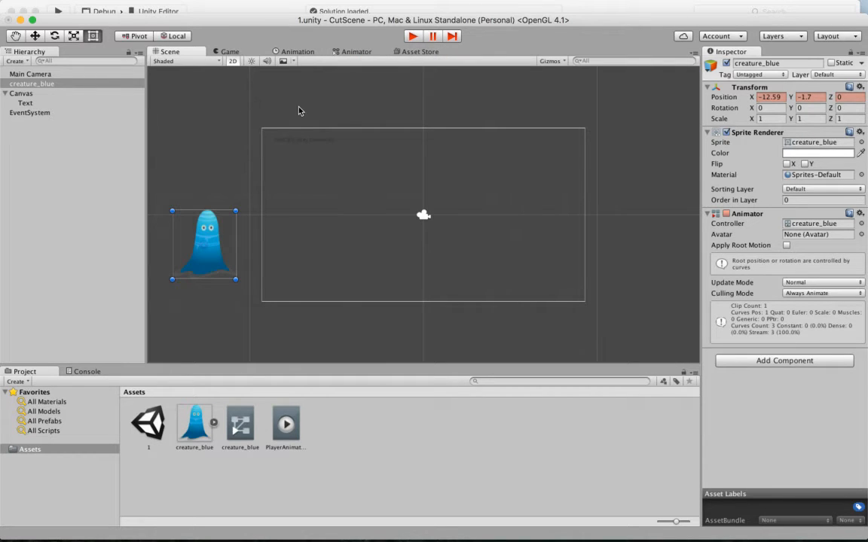
Dock the Animation window beside the Project window so it sits below the Scene view
{"action": "left_click_drag", "start_coordinate": [294, 52], "coordinate": [266, 426]}
{"action": "left_click_drag", "start_coordinate": [30, 233], "coordinate": [572, 374]}
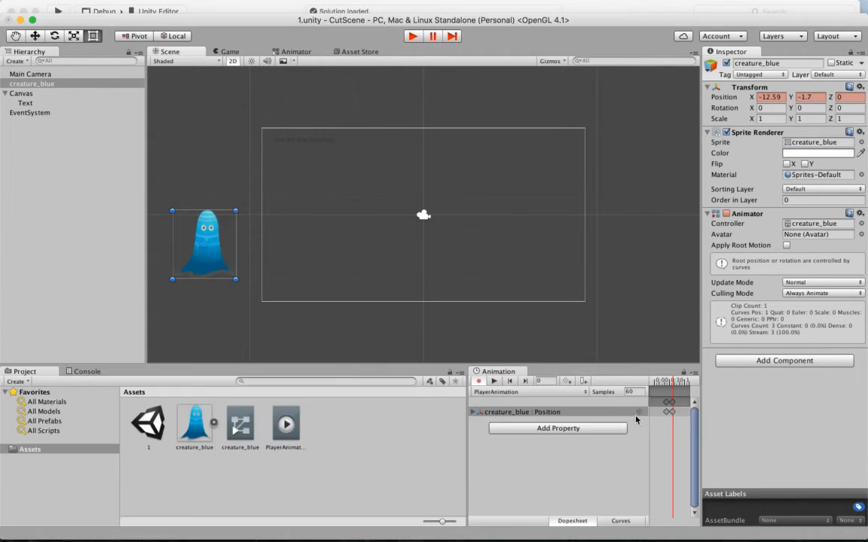
Widen the Animation window and preview the creature's movement by scrubbing between frames 0 and 60 and running the scene once
{"action": "left_click_drag", "start_coordinate": [467, 392], "coordinate": [330, 391]}
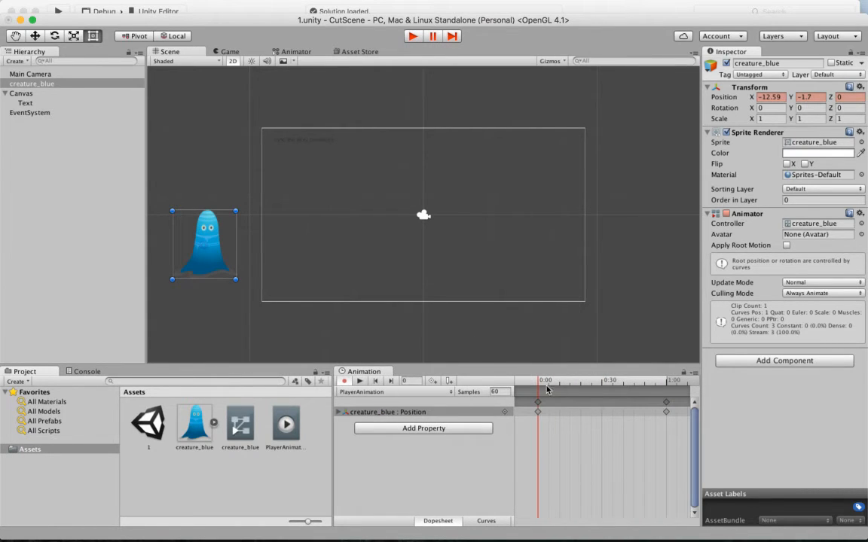
{"action": "mouse_move", "coordinate": [540, 384]}
{"action": "left_mouse_down"}
{"action": "mouse_move", "coordinate": [671, 385]}
{"action": "mouse_move", "coordinate": [538, 384]}
{"action": "left_mouse_up"}
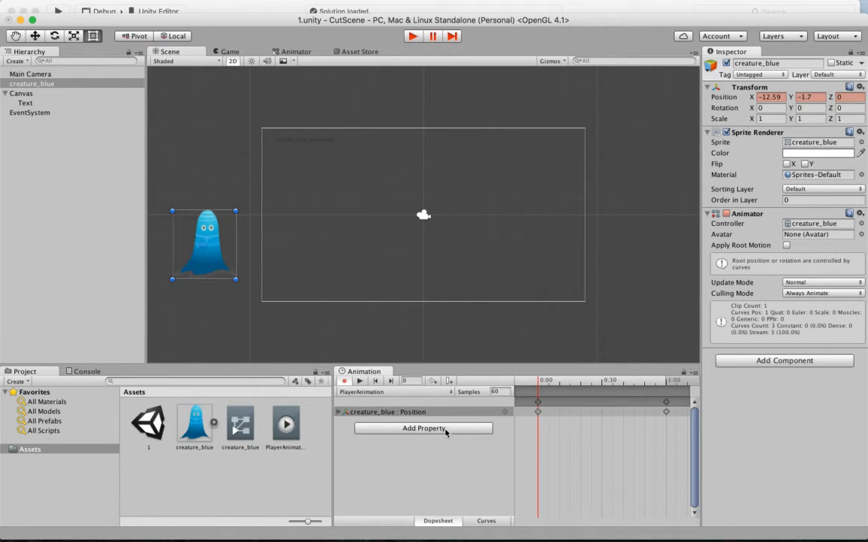
{"action": "left_click", "coordinate": [547, 382]}
{"action": "left_click_drag", "start_coordinate": [547, 382], "coordinate": [666, 388]}
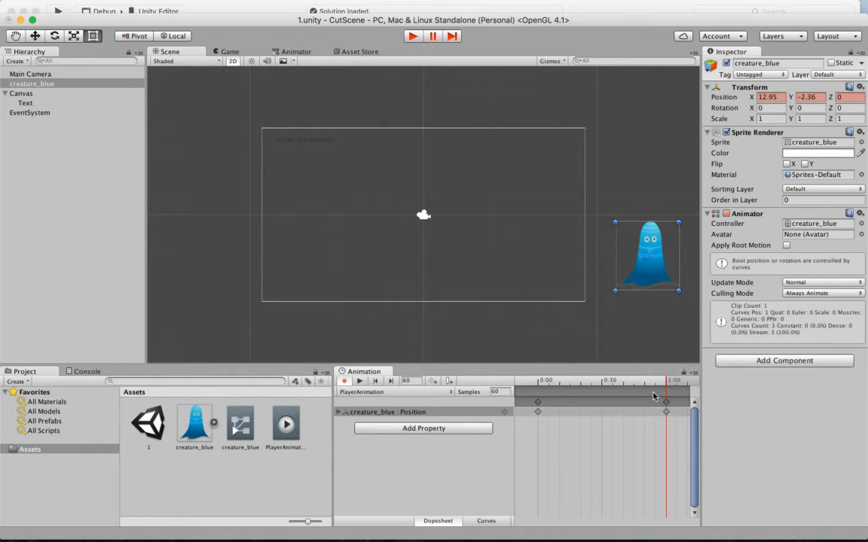
{"action": "left_click_drag", "start_coordinate": [666, 380], "coordinate": [474, 385]}
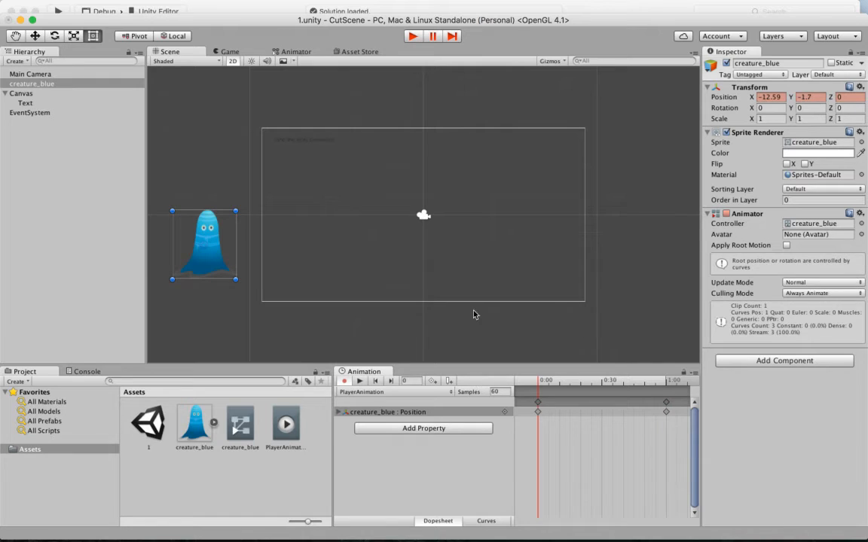
{"action": "left_click", "coordinate": [411, 37]}
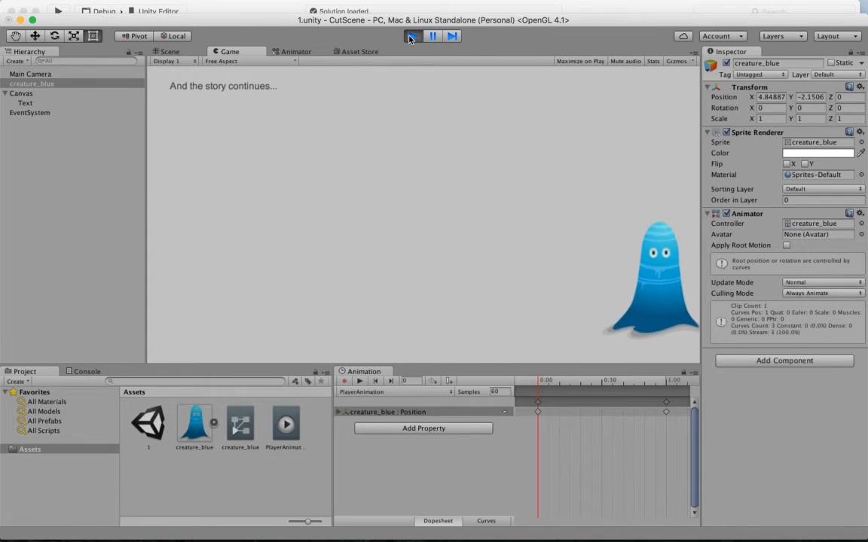
{"action": "left_click", "coordinate": [412, 36]}
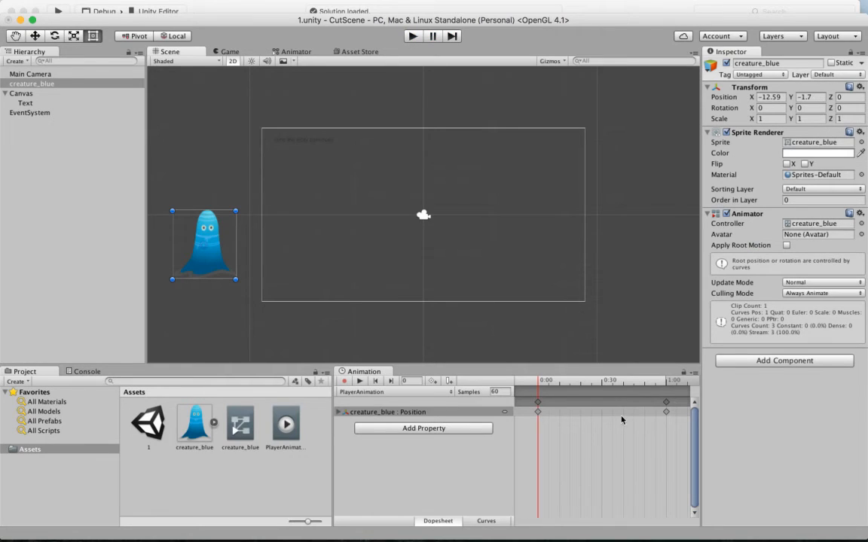
Move the creature's end Position keyframe out to 4:00 (frame 240) and run the scene to test the slower movement
{"action": "scroll", "coordinate": [627, 424], "scroll_direction": "down", "scroll_amount": 5}
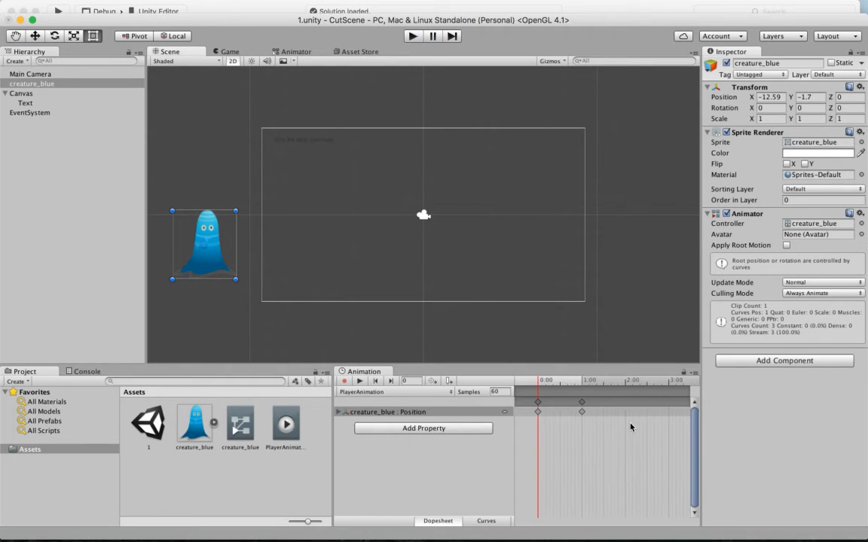
{"action": "scroll", "coordinate": [631, 427], "scroll_direction": "down", "scroll_amount": 2}
{"action": "left_click_drag", "start_coordinate": [569, 411], "coordinate": [661, 408]}
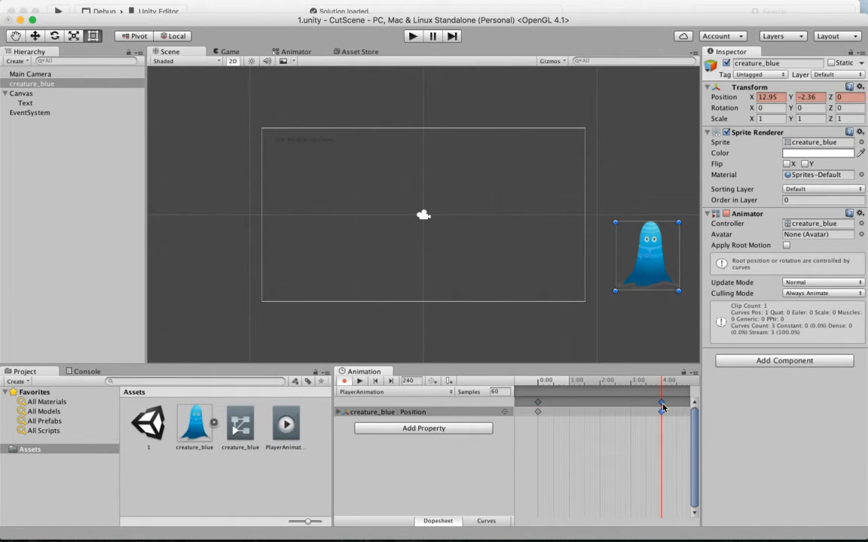
{"action": "left_click", "coordinate": [413, 36]}
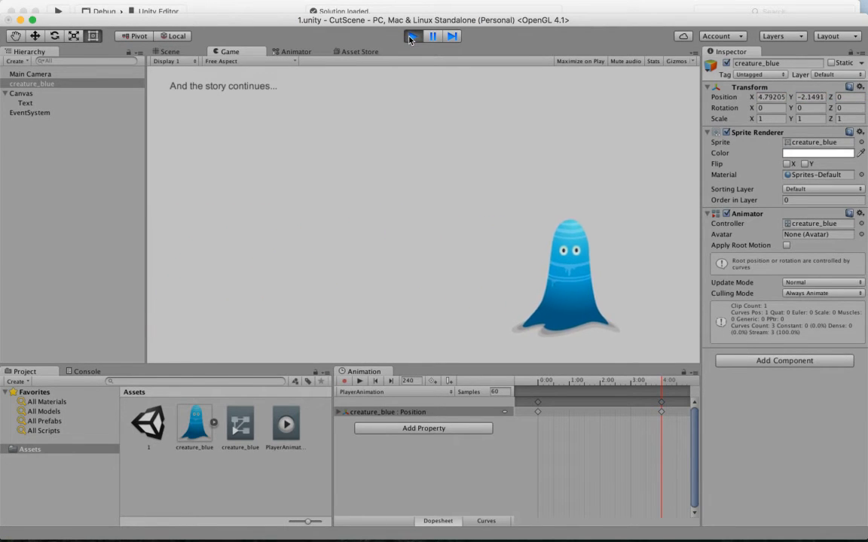
{"action": "left_click", "coordinate": [411, 38]}
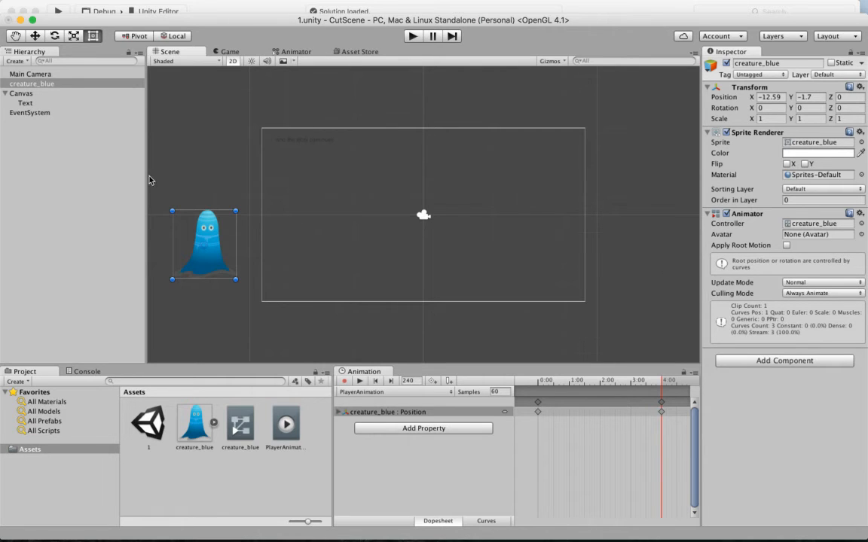
Select creature_blue and dock the Animation window with the Scene, Game, Animator and Asset Store views
{"action": "left_click", "coordinate": [106, 142]}
{"action": "left_click", "coordinate": [49, 83]}
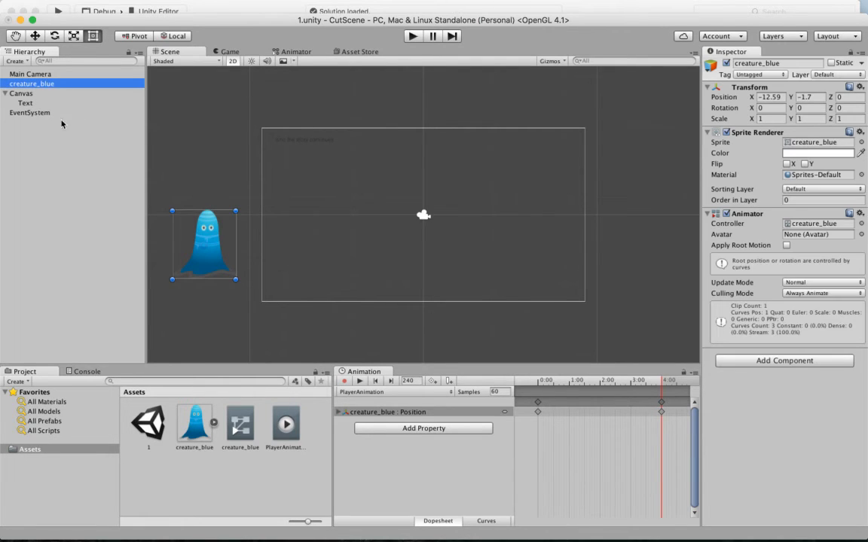
{"action": "left_click_drag", "start_coordinate": [377, 372], "coordinate": [360, 58]}
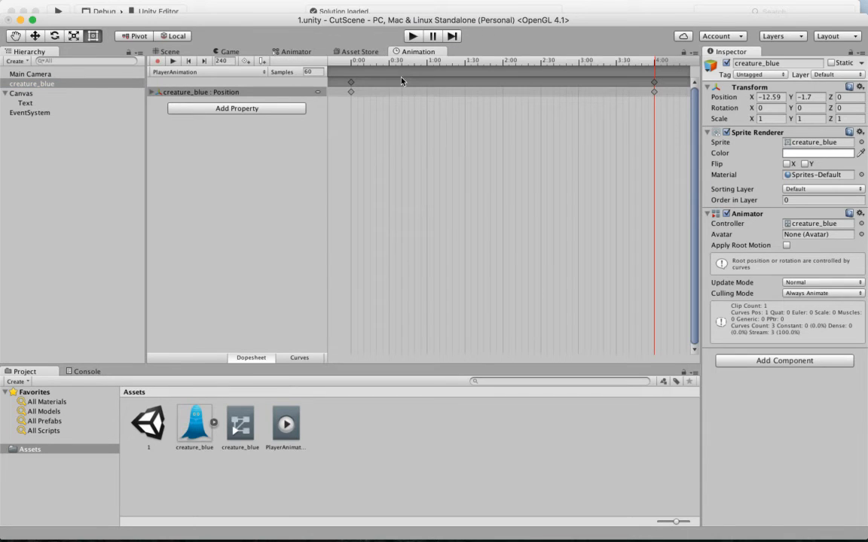
Create a C# script named CutSceneEnd in the Assets folder
{"action": "right_click", "coordinate": [347, 434]}
{"action": "mouse_move", "coordinate": [370, 326]}
{"action": "mouse_move", "coordinate": [503, 265]}
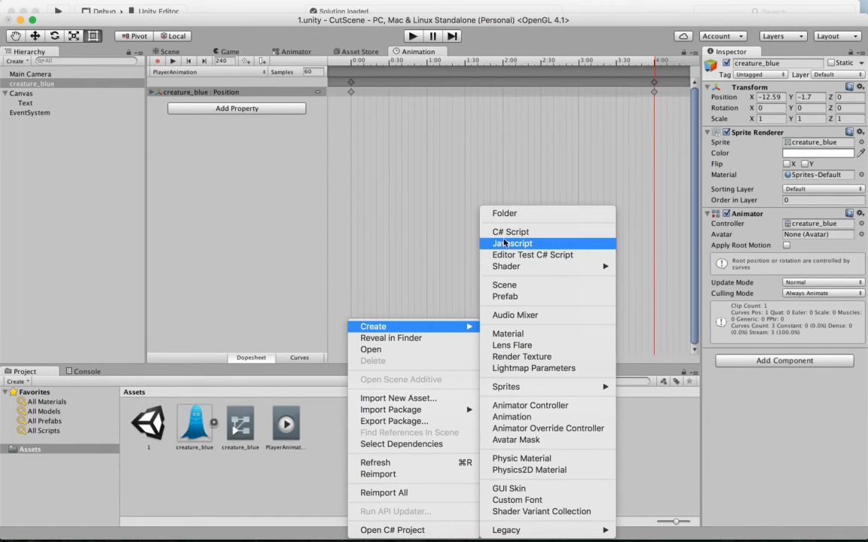
{"action": "left_click", "coordinate": [501, 232]}
{"action": "type", "text": "C"}
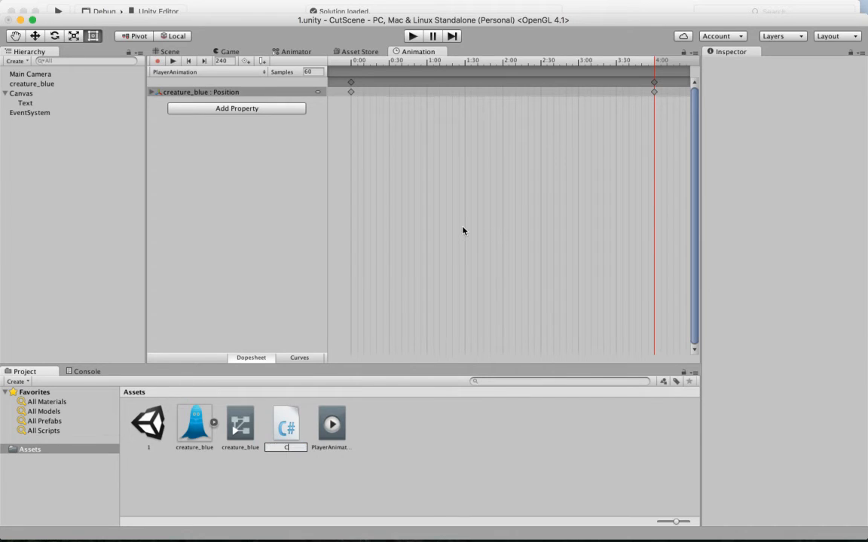
{"action": "type", "text": "utSceneEnd"}
{"action": "key", "text": "Return"}
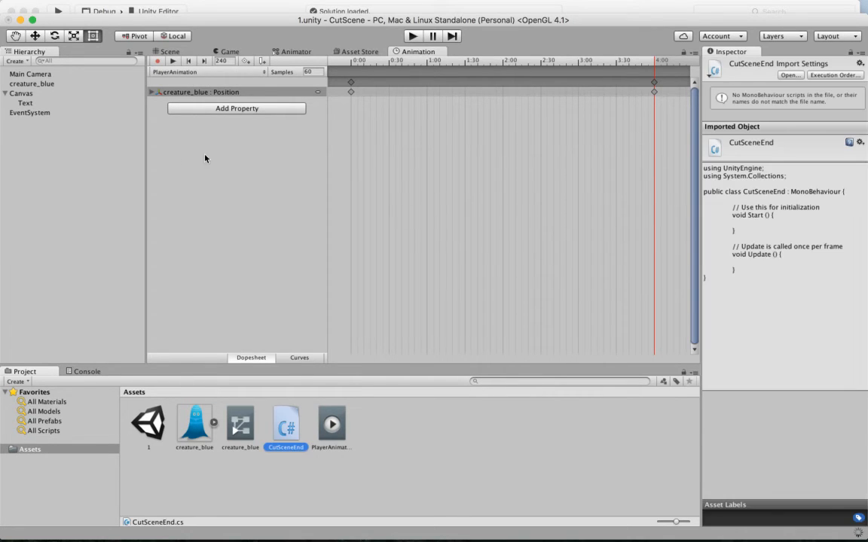
Attach the CutSceneEnd script to creature_blue and open the script in the code editor
{"action": "left_click", "coordinate": [32, 83]}
{"action": "left_click_drag", "start_coordinate": [276, 423], "coordinate": [794, 436]}
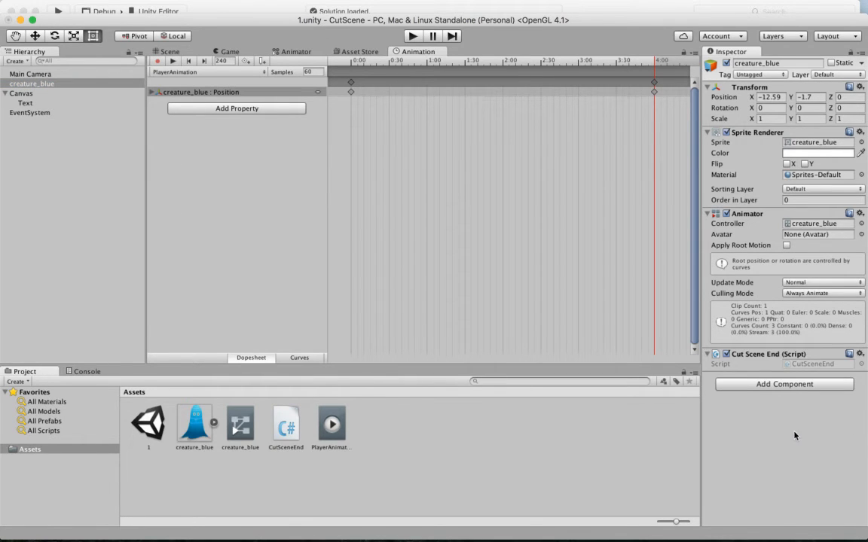
{"action": "double_click", "coordinate": [294, 427]}
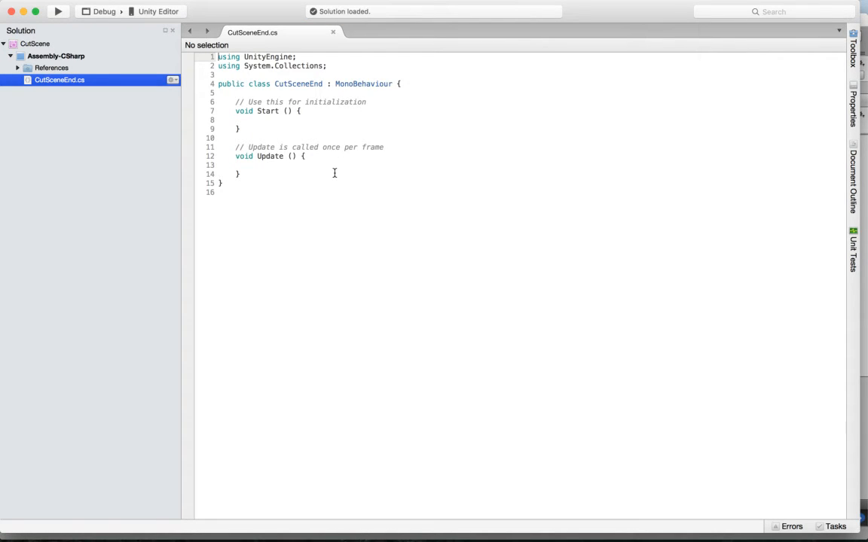
Write the statement StartCoroutine (JumpToScene ()); inside the Start method
{"action": "left_click", "coordinate": [339, 130]}
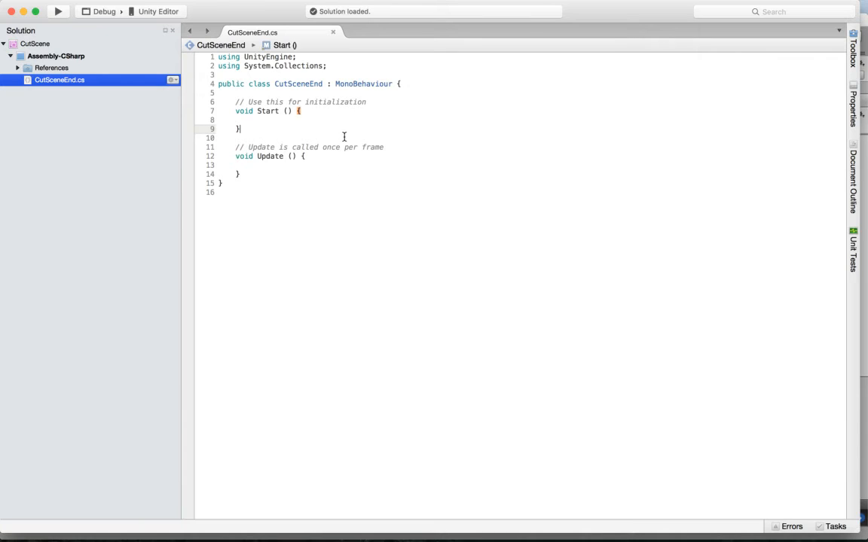
{"action": "left_click", "coordinate": [341, 120]}
{"action": "type", "text": "StartCorout"}
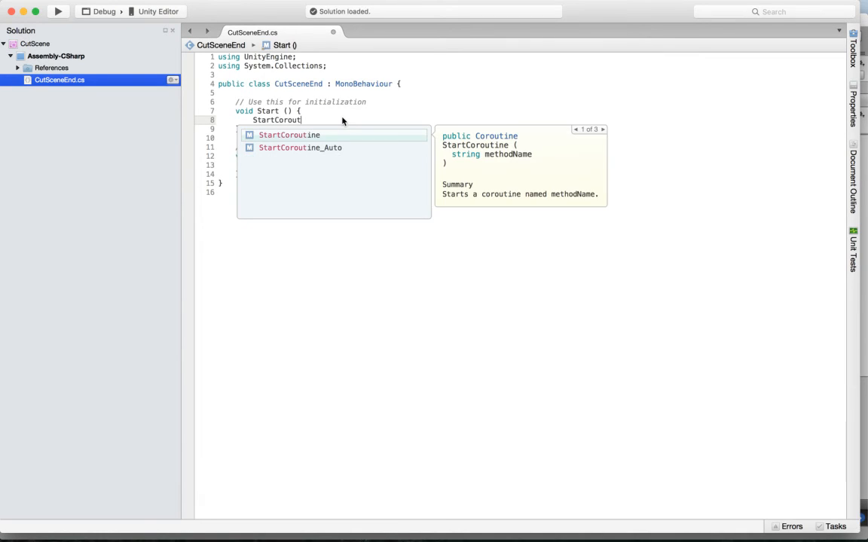
{"action": "key", "text": "Return"}
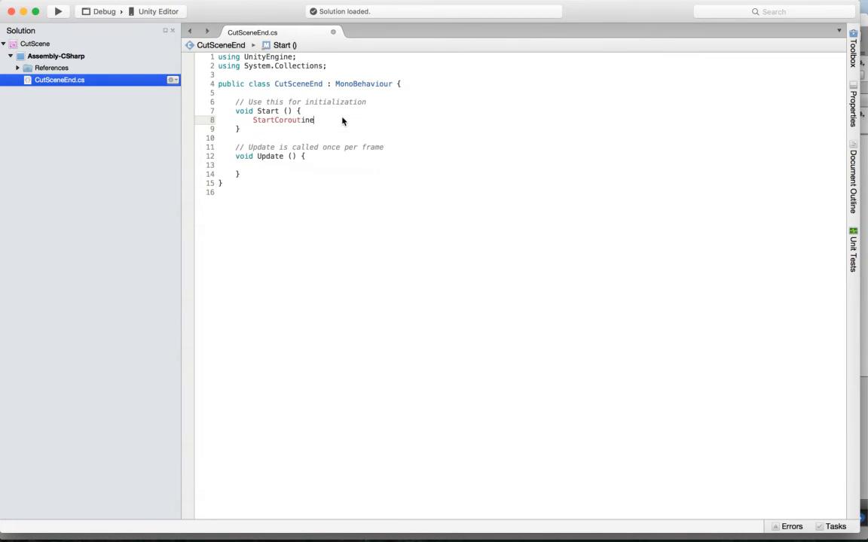
{"action": "type", "text": "(Jusmp"}
{"action": "key", "text": "BackSpace"}
{"action": "key", "text": "BackSpace"}
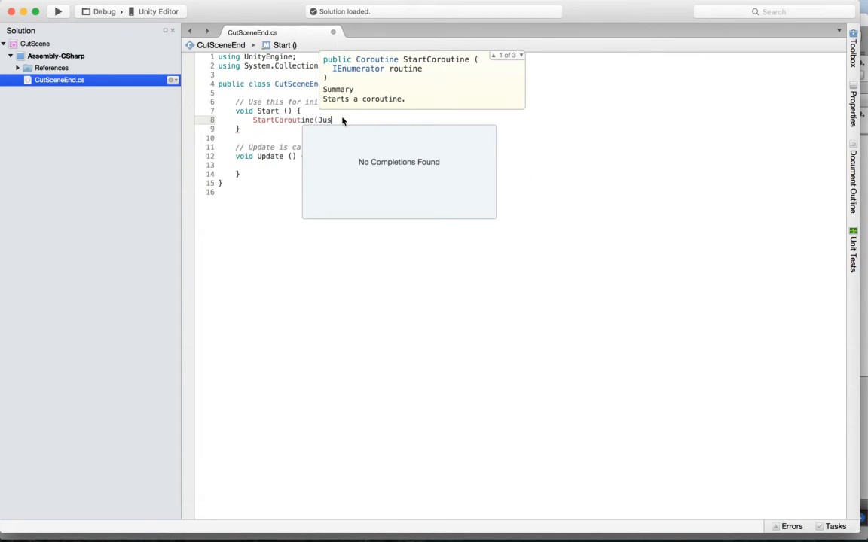
{"action": "type", "text": "Scene ())"}
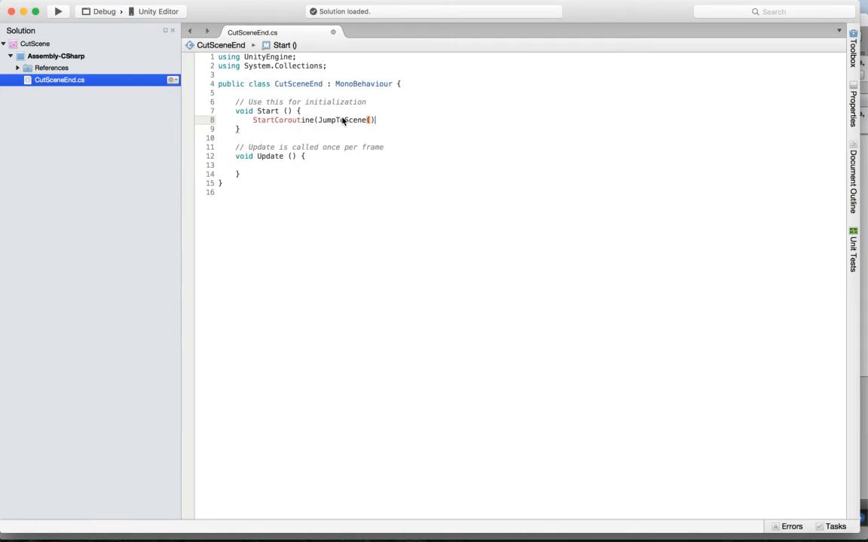
{"action": "type", "text": ";"}
Add an empty IEnumerator JumpToScene() method between the Start and Update methods
{"action": "key", "text": "Down"}
{"action": "key", "text": "Down"}
{"action": "key", "text": "Return"}
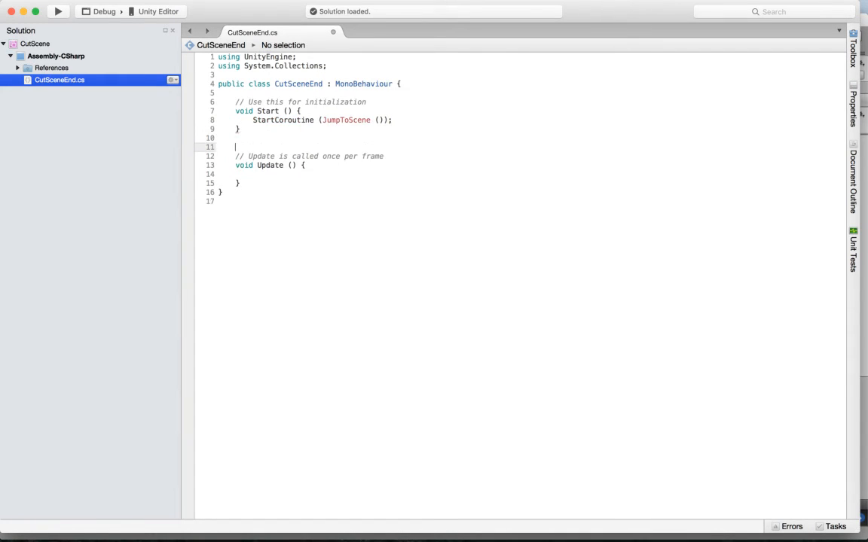
{"action": "type", "text": "v"}
{"action": "key", "text": "BackSpace"}
{"action": "type", "text": "I"}
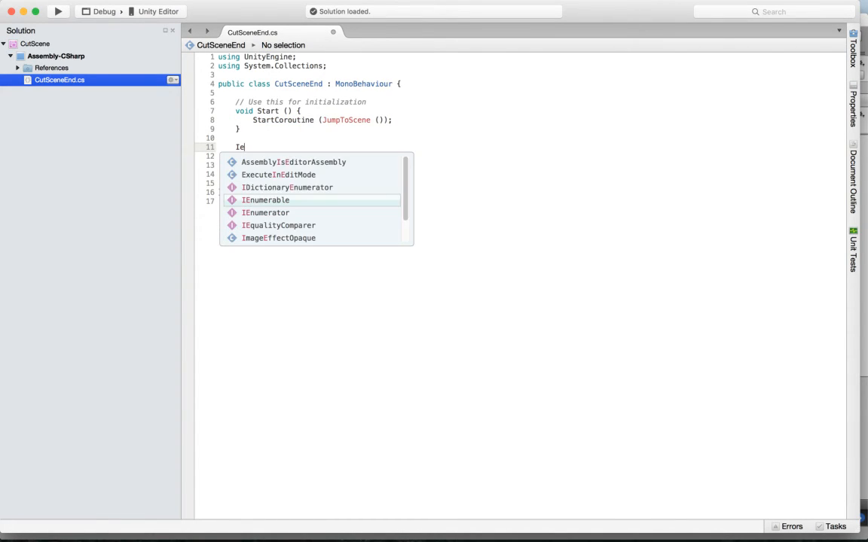
{"action": "type", "text": "Enumerator "}
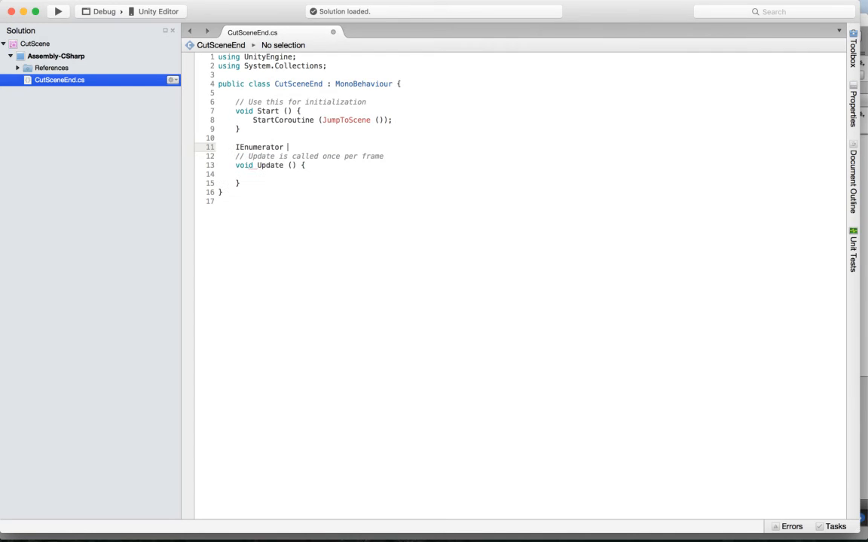
{"action": "type", "text": "JumpToScene(){"}
{"action": "key", "text": "Return"}
{"action": "key", "text": "Return"}
{"action": "type", "text": "}"}
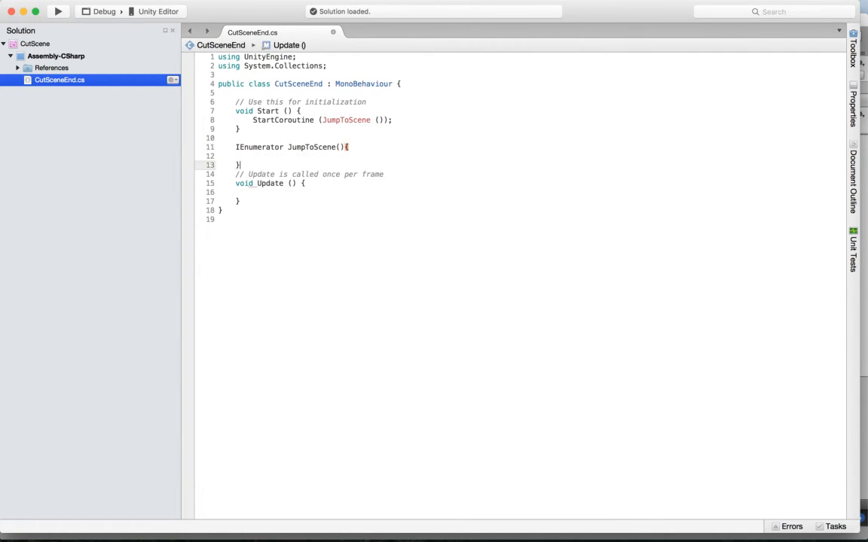
{"action": "key", "text": "Right"}
{"action": "key", "text": "Up"}
{"action": "key", "text": "Up"}
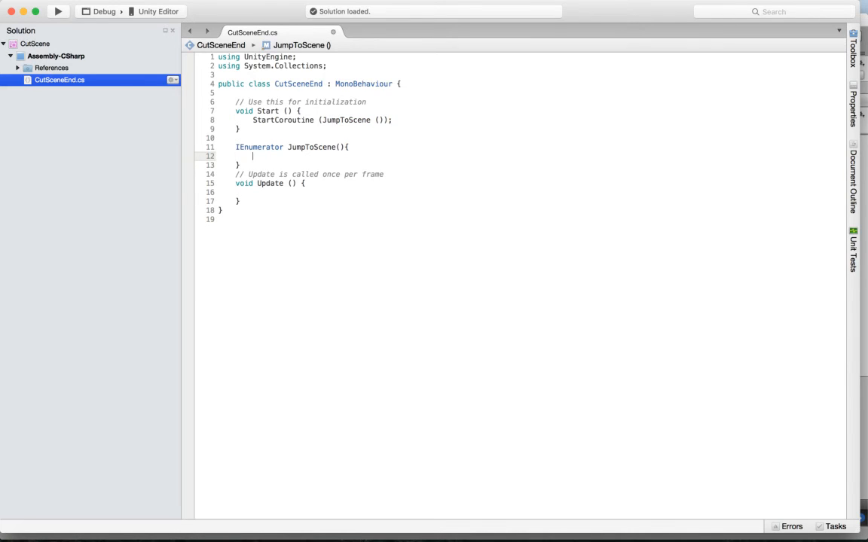
Write yield return new WaitForSeconds (5.0f); in the JumpToScene body, followed by a blank line
{"action": "type", "text": "yil"}
{"action": "key", "text": "BackSpace"}
{"action": "type", "text": "eld"}
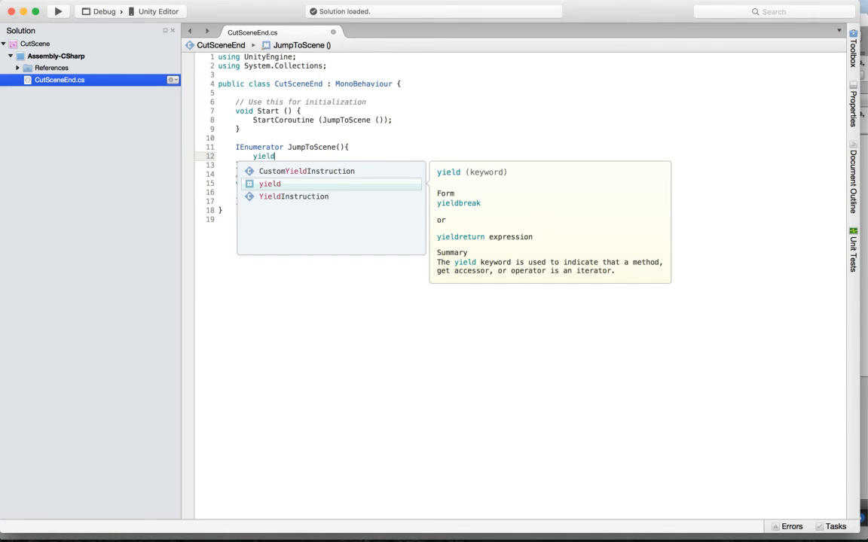
{"action": "type", "text": " return new wait"}
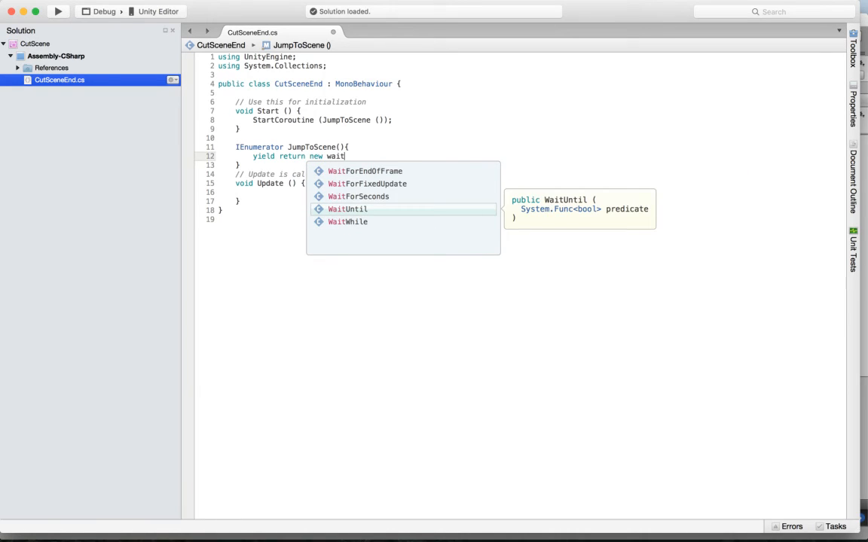
{"action": "key", "text": "Up"}
{"action": "key", "text": "Return"}
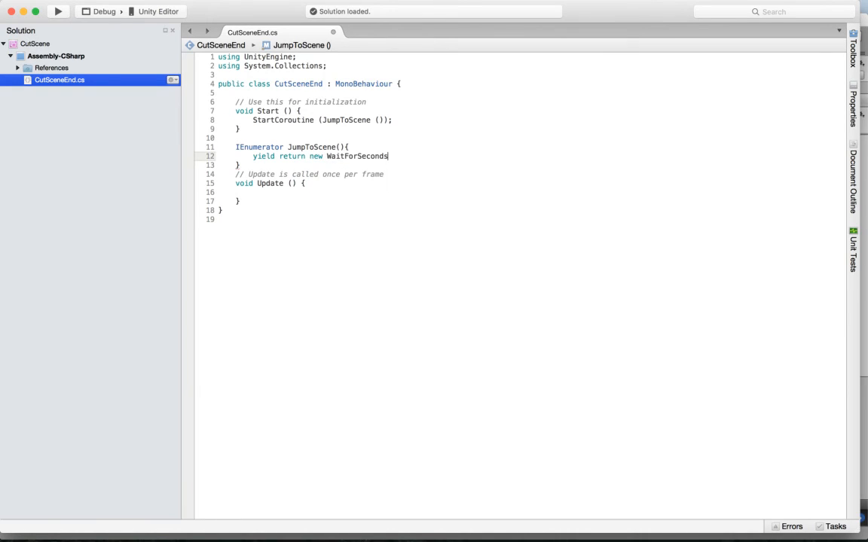
{"action": "type", "text": "("}
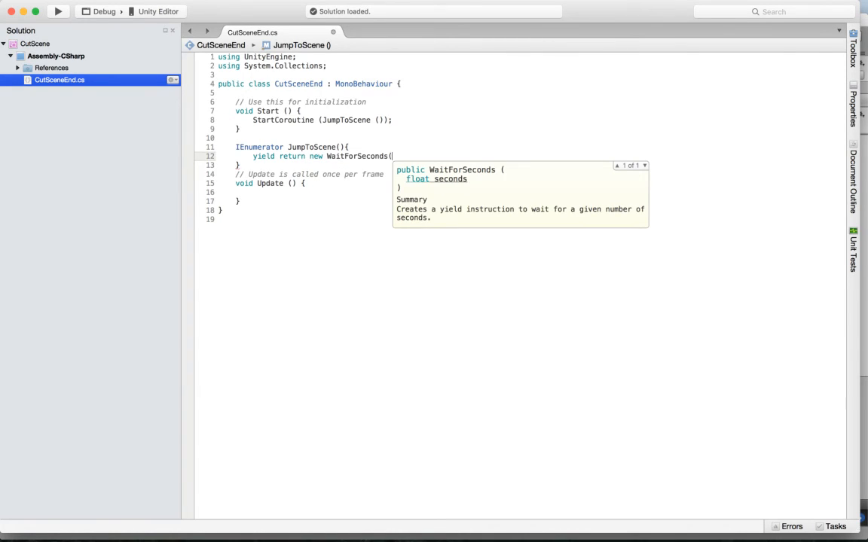
{"action": "type", "text": "5.0f)"}
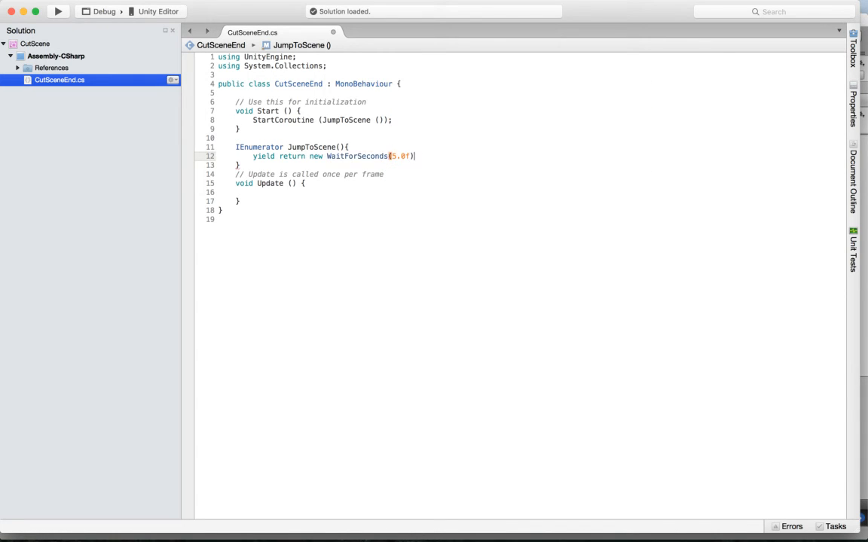
{"action": "type", "text": ";"}
{"action": "key", "text": "Return"}
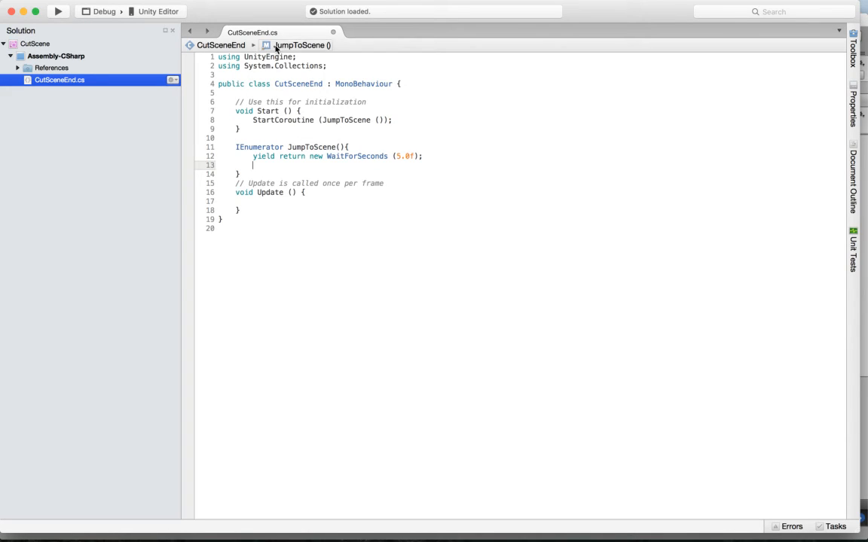
Add the directive using UnityEngine.SceneManagement; directly below using UnityEngine; in the CutSceneEnd script
{"action": "left_click", "coordinate": [299, 57]}
{"action": "key", "text": "Return"}
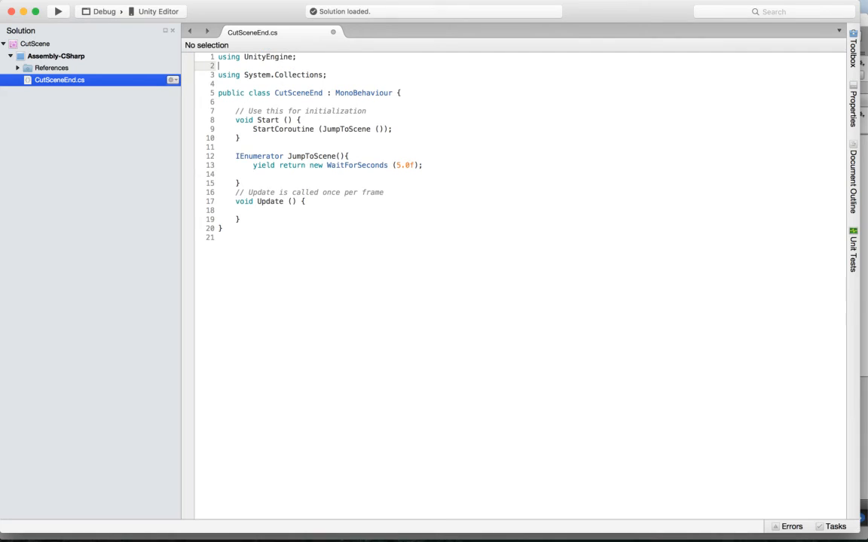
{"action": "type", "text": "using Uni"}
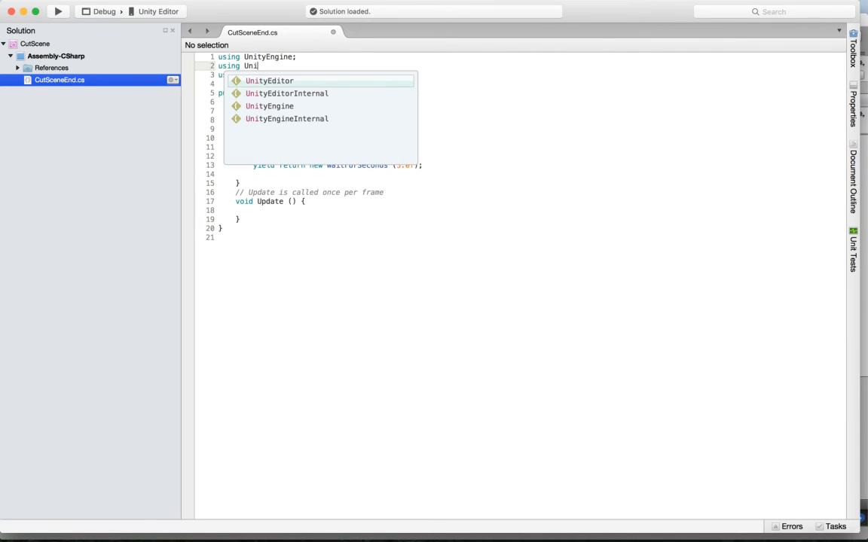
{"action": "key", "text": "Down"}
{"action": "key", "text": "Down"}
{"action": "key", "text": "Return"}
{"action": "type", "text": ".Se"}
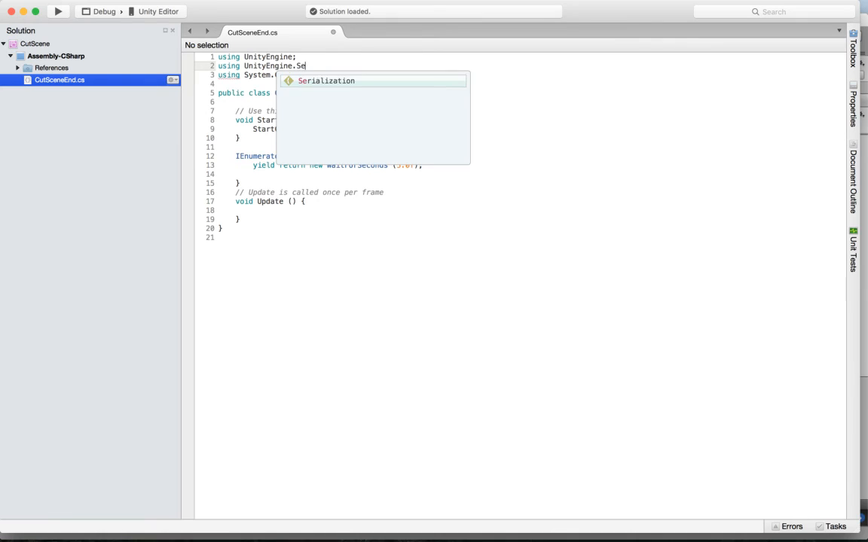
{"action": "key", "text": "BackSpace"}
{"action": "type", "text": "ce"}
{"action": "key", "text": "Return"}
{"action": "type", "text": ";"}
Write SceneManager.LoadScene ("NextLevel"); below the WaitForSeconds line in the JumpToScene method
{"action": "key", "text": "Down"}
{"action": "key", "text": "Down"}
{"action": "key", "text": "Down"}
{"action": "key", "text": "Down"}
{"action": "key", "text": "Down"}
{"action": "key", "text": "Down"}
{"action": "key", "text": "Down"}
{"action": "key", "text": "Down"}
{"action": "key", "text": "Down"}
{"action": "key", "text": "Down"}
{"action": "key", "text": "Down"}
{"action": "key", "text": "Down"}
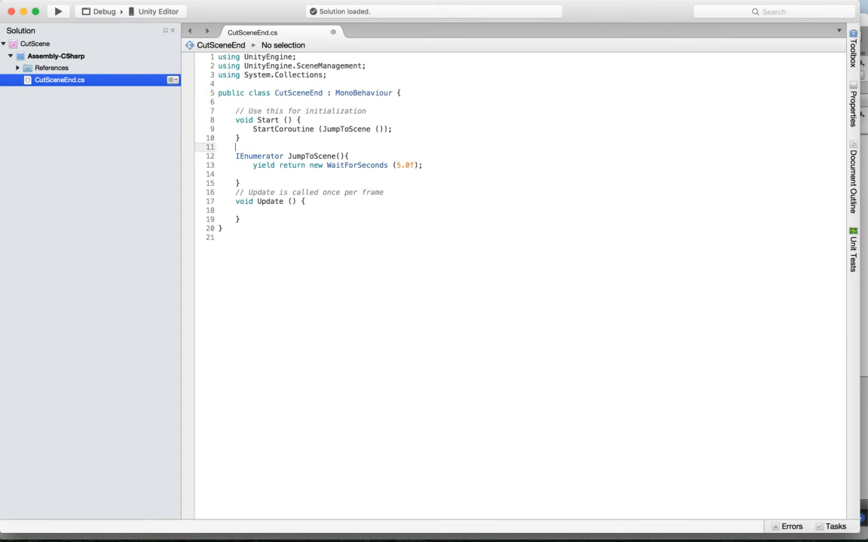
{"action": "type", "text": "S"}
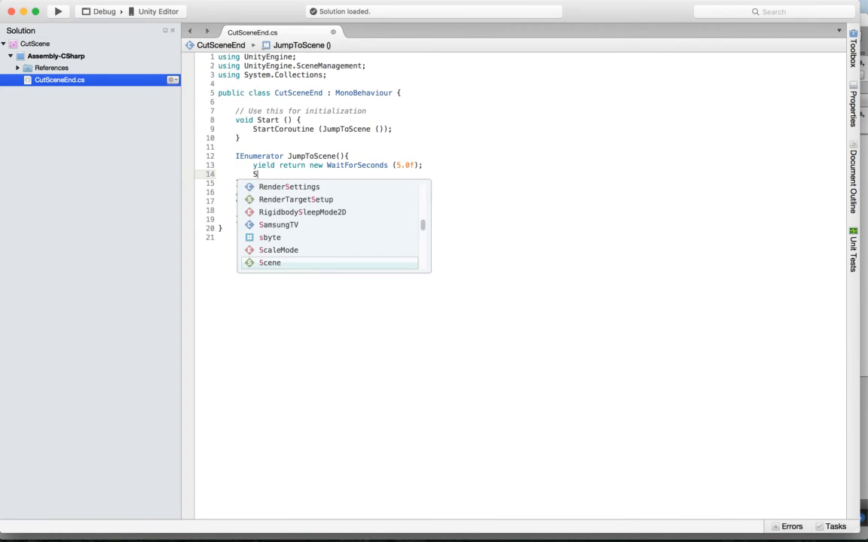
{"action": "type", "text": "ceneM"}
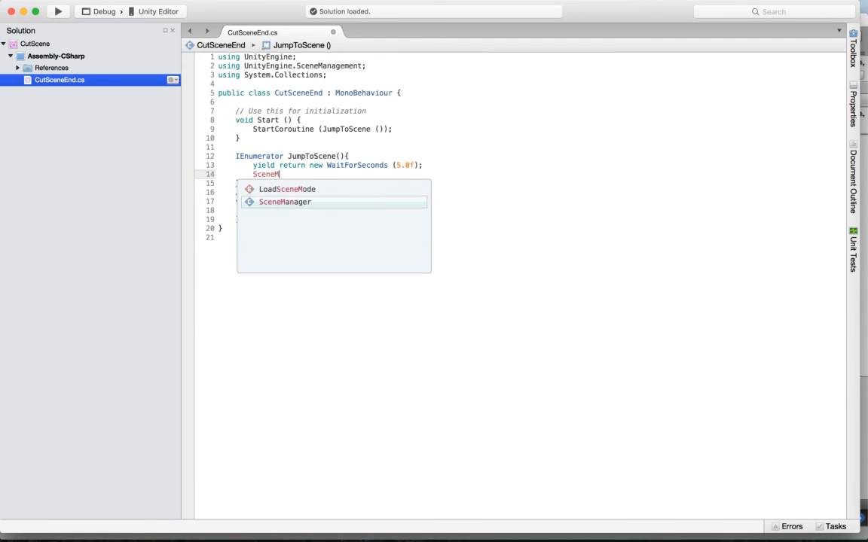
{"action": "key", "text": "Return"}
{"action": "type", "text": ".Lo"}
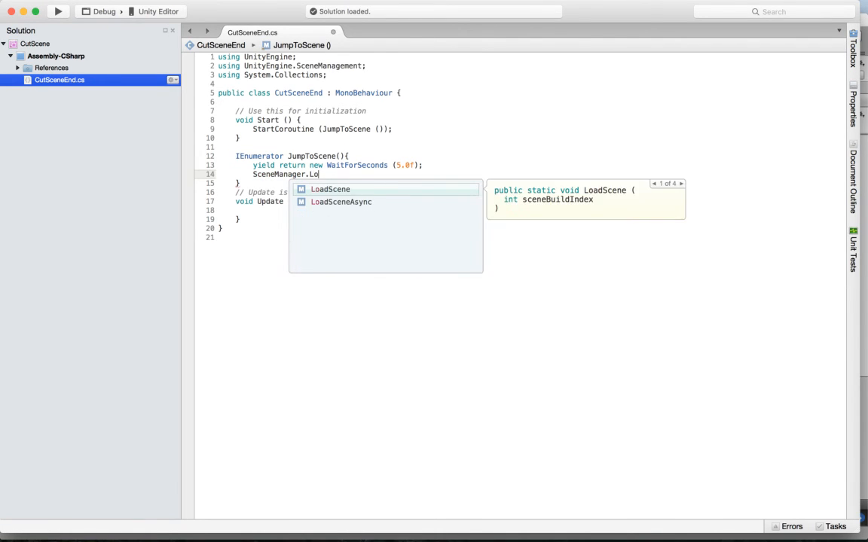
{"action": "key", "text": "Return"}
{"action": "type", "text": "("}
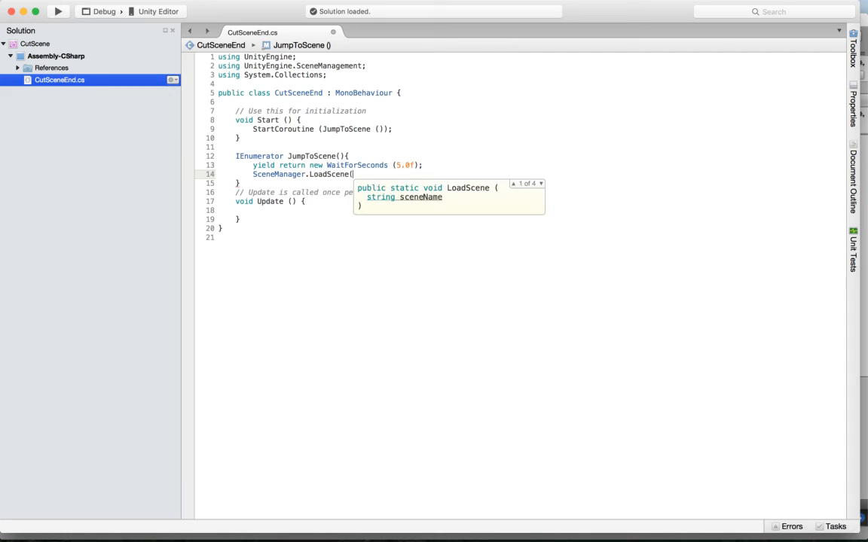
{"action": "type", "text": "\"NextLevel\");"}
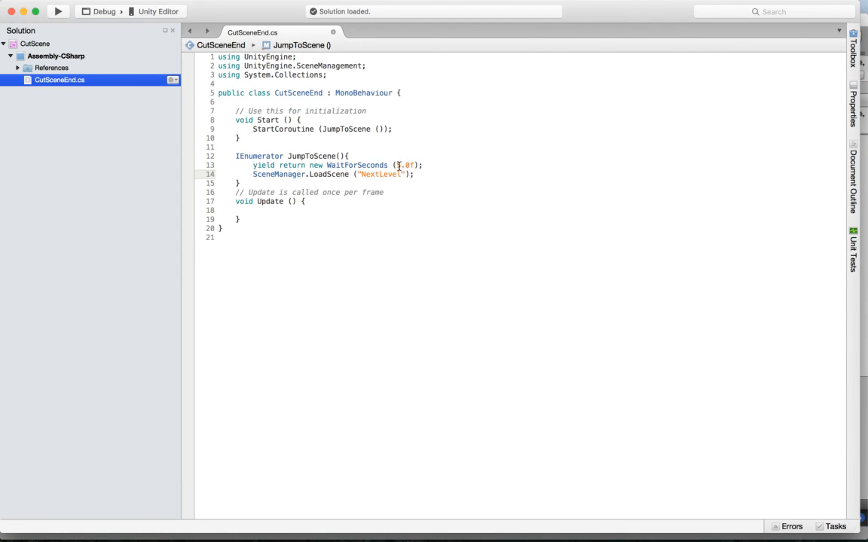
{"action": "left_click", "coordinate": [395, 165]}
{"action": "left_click_drag", "start_coordinate": [394, 165], "coordinate": [253, 175]}
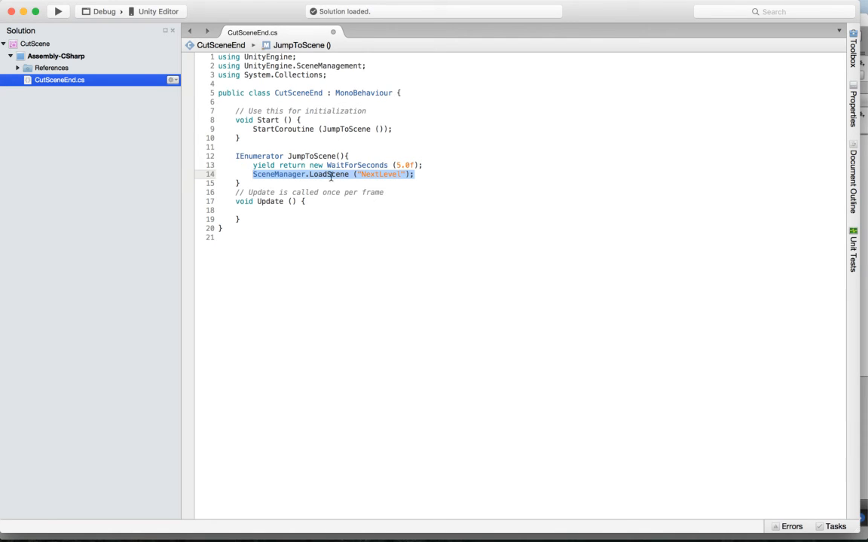
{"action": "double_click", "coordinate": [387, 175]}
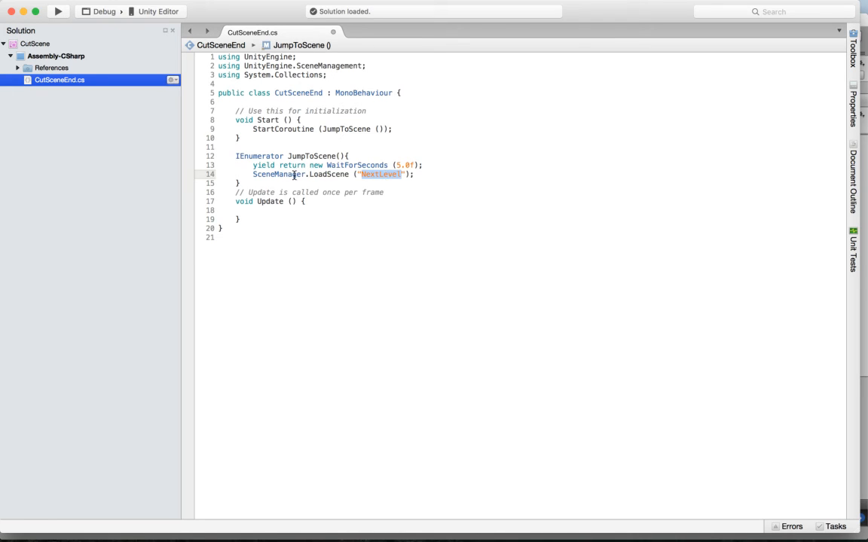
{"action": "left_click_drag", "start_coordinate": [258, 174], "coordinate": [416, 165]}
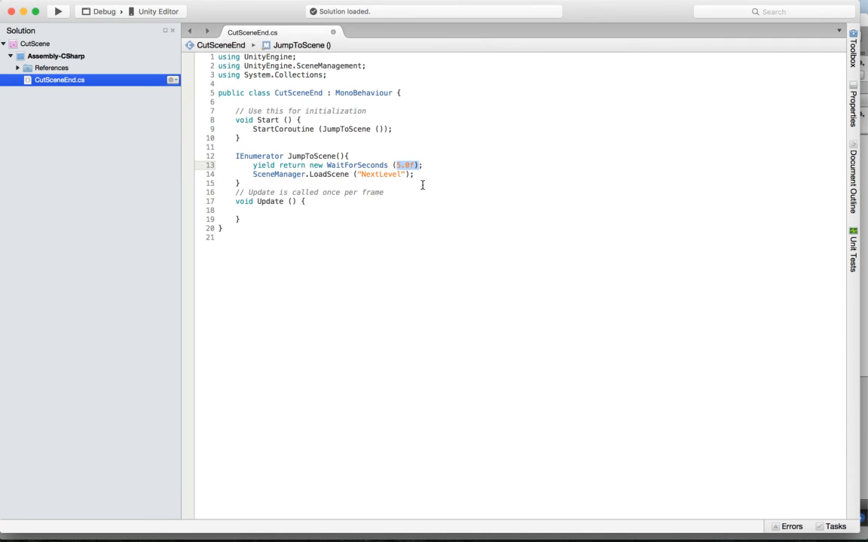
{"action": "left_click", "coordinate": [429, 175]}
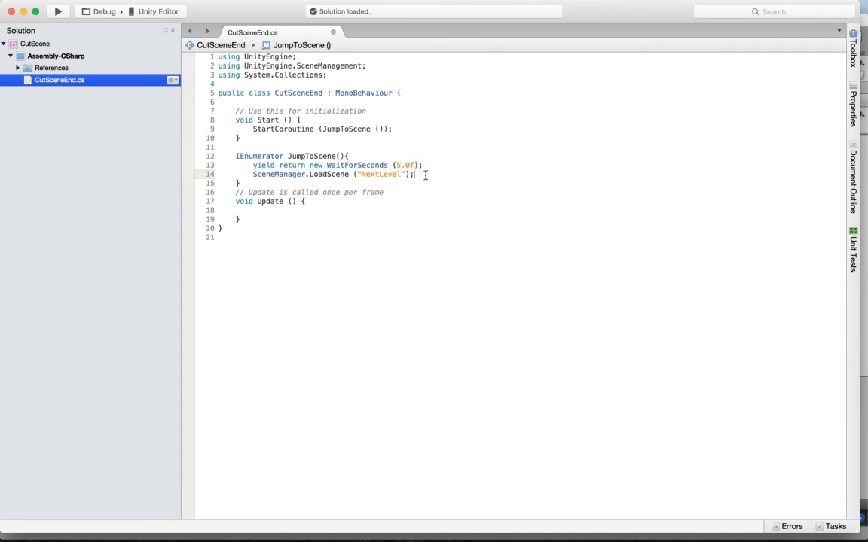
{"action": "left_click_drag", "start_coordinate": [426, 175], "coordinate": [238, 176]}
{"action": "left_click", "coordinate": [307, 180]}
Replace the scene name in the LoadScene call with "2"
{"action": "double_click", "coordinate": [382, 176]}
{"action": "key", "text": "BackSpace"}
{"action": "key", "text": "shift+Down"}
{"action": "left_click", "coordinate": [362, 175]}
{"action": "type", "text": "2"}
{"action": "left_click", "coordinate": [370, 175]}
{"action": "left_click_drag", "start_coordinate": [370, 174], "coordinate": [358, 175]}
{"action": "left_click_drag", "start_coordinate": [399, 174], "coordinate": [253, 175]}
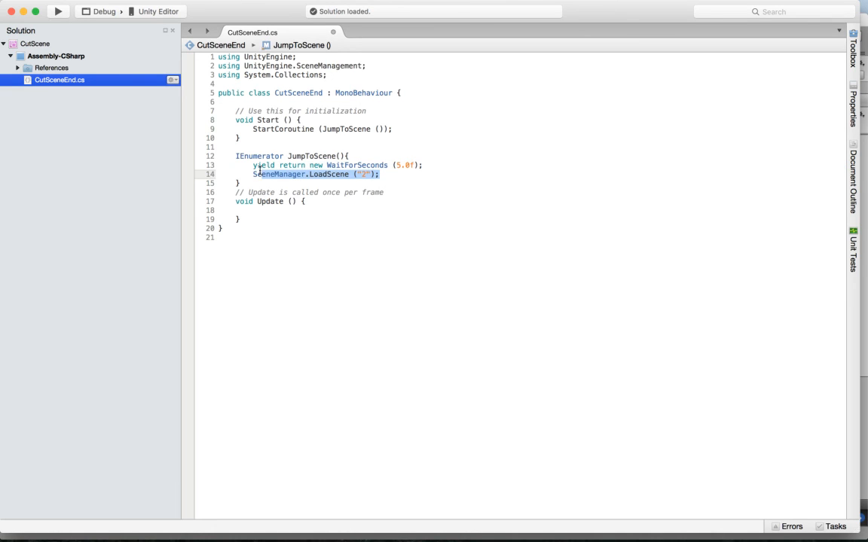
{"action": "left_click", "coordinate": [253, 174]}
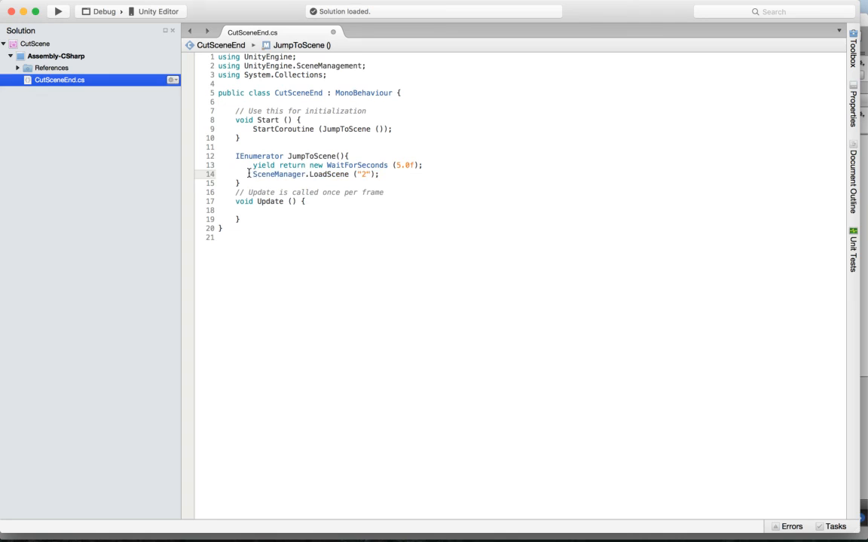
{"action": "left_click_drag", "start_coordinate": [253, 174], "coordinate": [381, 175]}
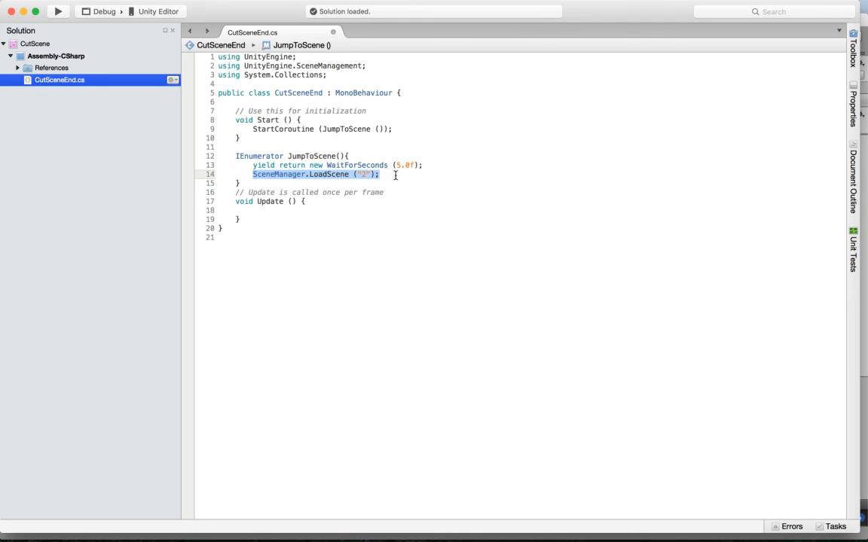
{"action": "left_click", "coordinate": [395, 175]}
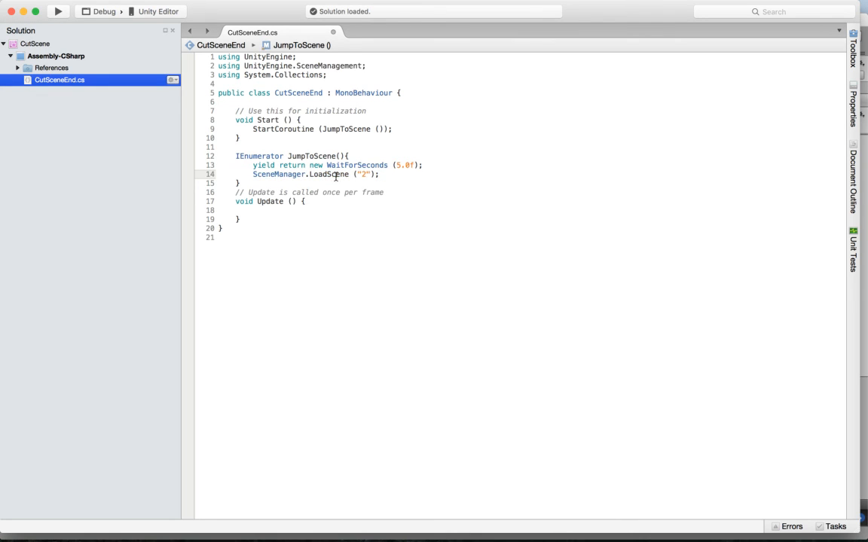
{"action": "left_click_drag", "start_coordinate": [252, 165], "coordinate": [423, 174]}
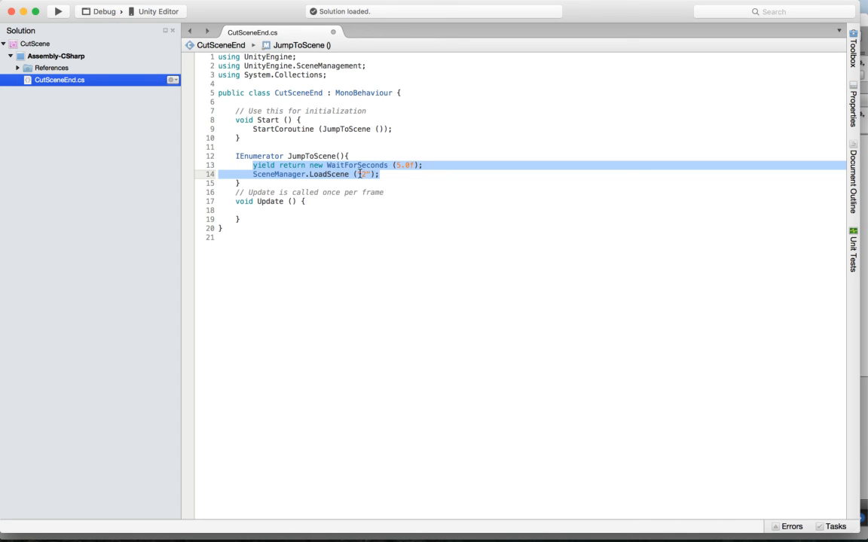
{"action": "left_click", "coordinate": [425, 179]}
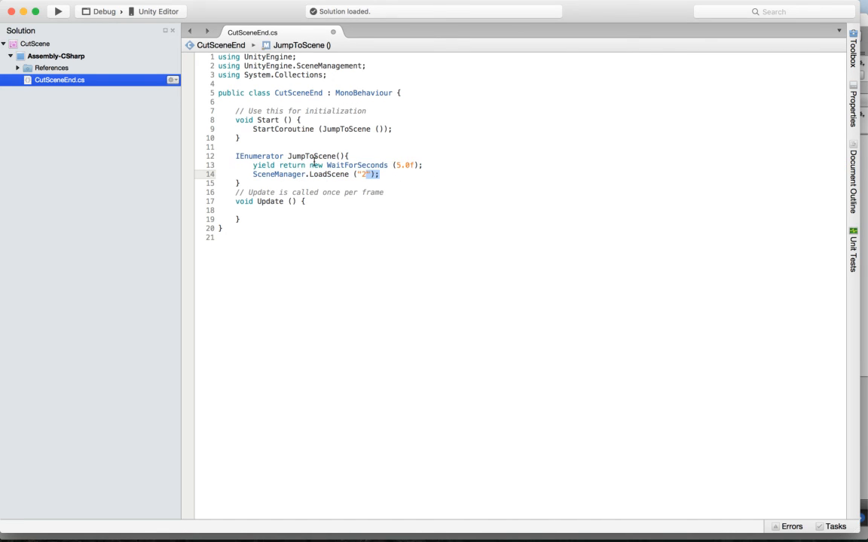
Comment out the SceneManager.LoadScene line with //, save the script and switch back to the Unity editor
{"action": "left_click", "coordinate": [253, 174]}
{"action": "type", "text": "//"}
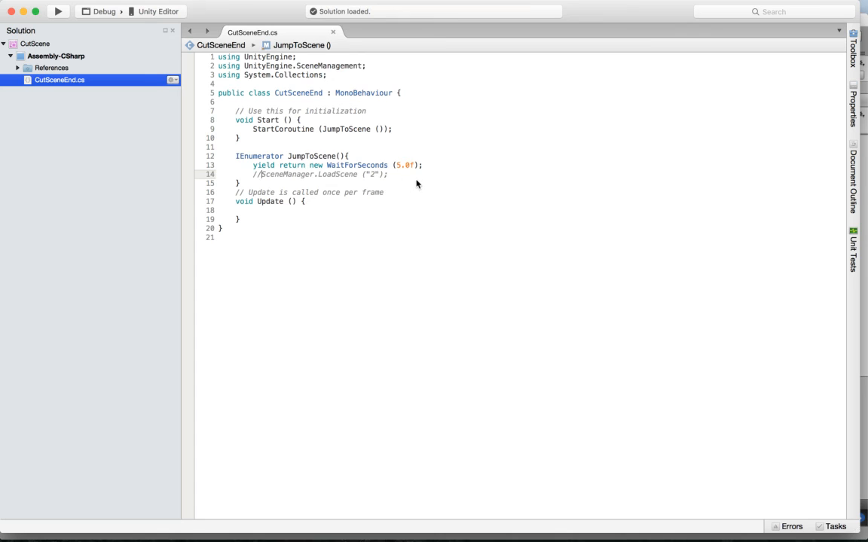
{"action": "key", "text": "super+Tab"}
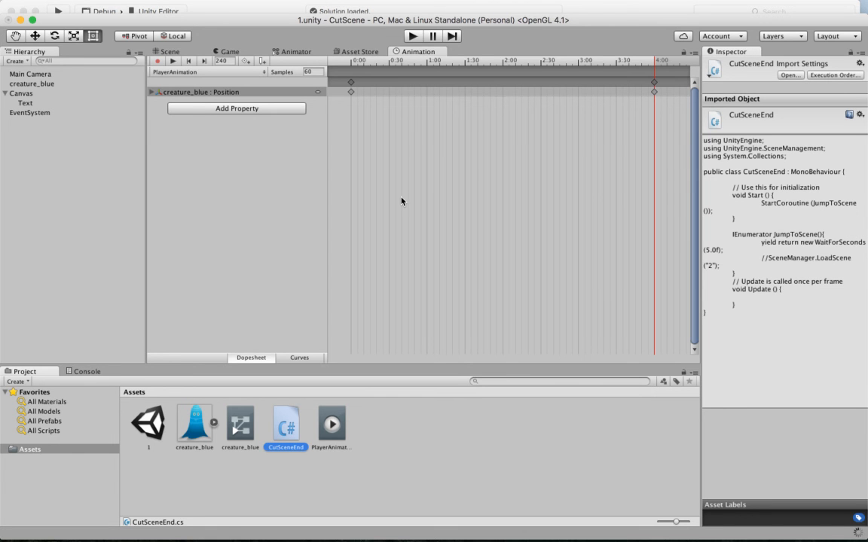